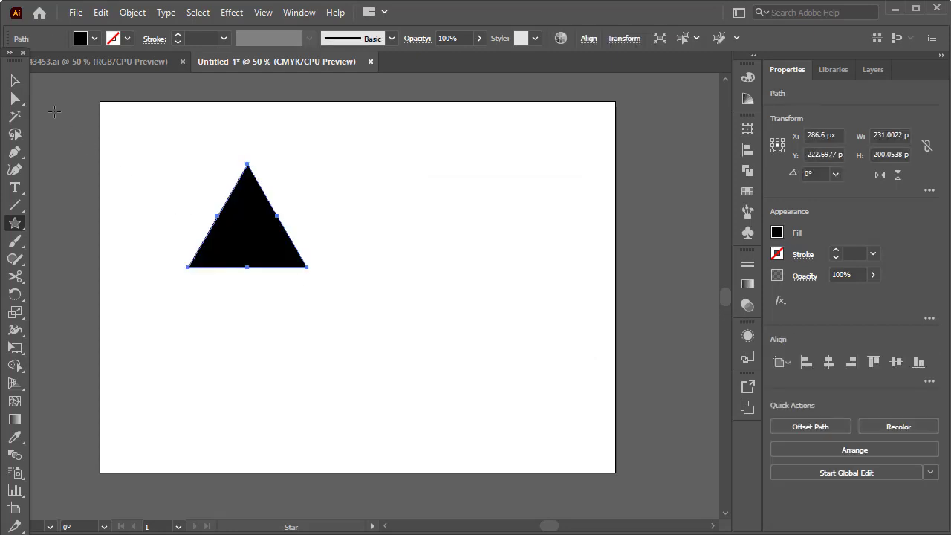
- Remove the triangle's fill and give it a black stroke
{"action": "left_click", "coordinate": [94, 39]}
{"action": "left_click", "coordinate": [11, 65]}
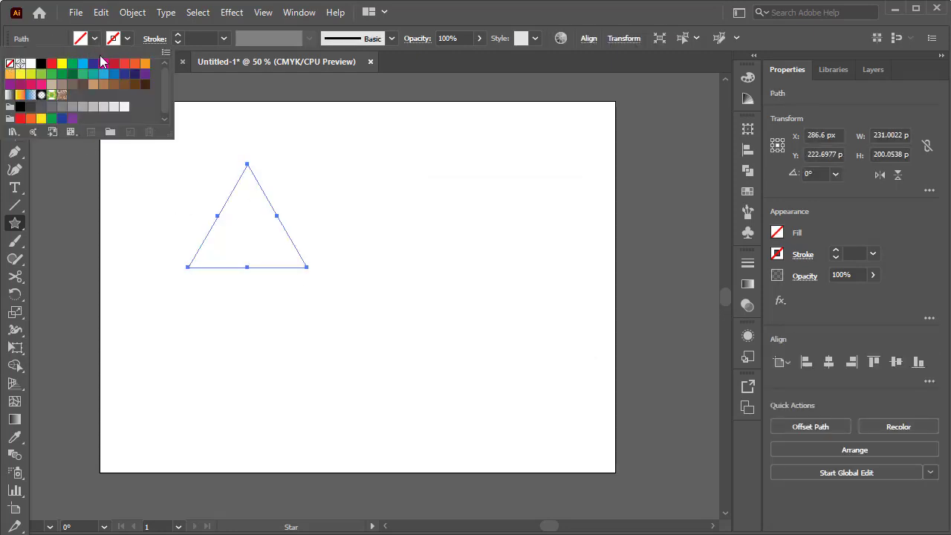
{"action": "left_click", "coordinate": [126, 39]}
{"action": "left_click", "coordinate": [126, 39]}
{"action": "left_click", "coordinate": [40, 65]}
- Set the triangle's stroke weight to 20 pt and move the triangle down and right, closer to the artboard's centre
{"action": "left_click", "coordinate": [178, 35]}
{"action": "left_click", "coordinate": [177, 34]}
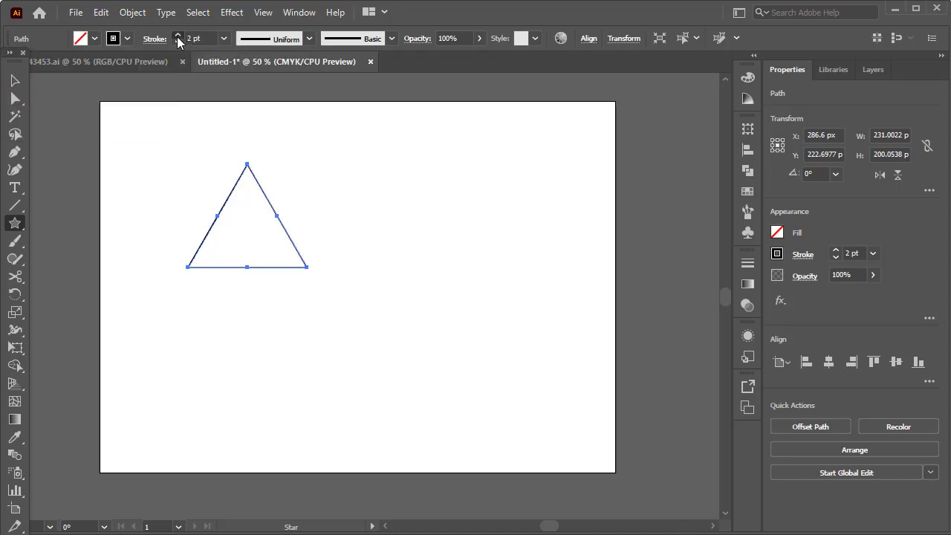
{"action": "left_click", "coordinate": [177, 35]}
{"action": "left_click", "coordinate": [178, 35]}
{"action": "left_click", "coordinate": [178, 35]}
{"action": "left_click", "coordinate": [178, 36]}
{"action": "left_click", "coordinate": [177, 35]}
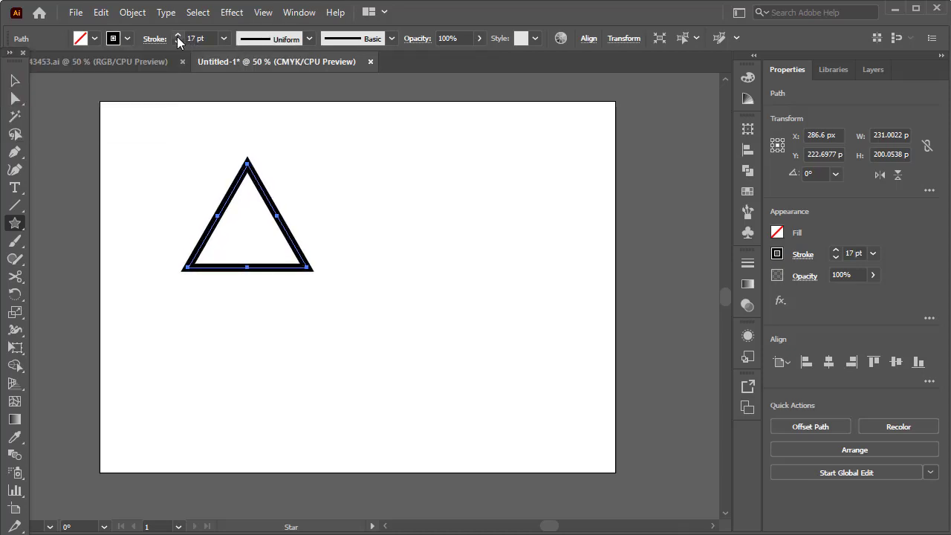
{"action": "left_click", "coordinate": [175, 36]}
{"action": "left_click", "coordinate": [176, 36]}
{"action": "left_click", "coordinate": [15, 80]}
{"action": "left_click_drag", "start_coordinate": [279, 214], "coordinate": [352, 249]}
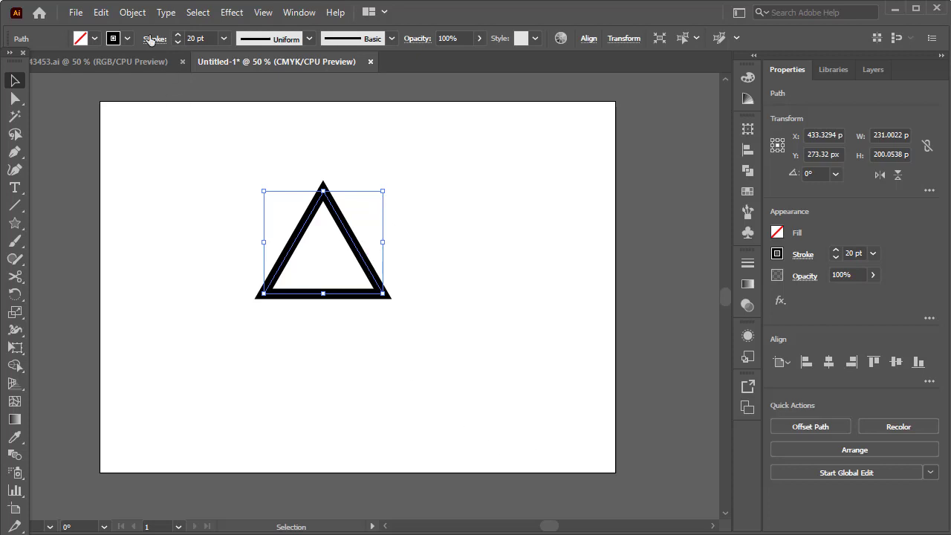
- Copy the triangle and paste the duplicate in front at the same position
{"action": "left_click", "coordinate": [101, 13]}
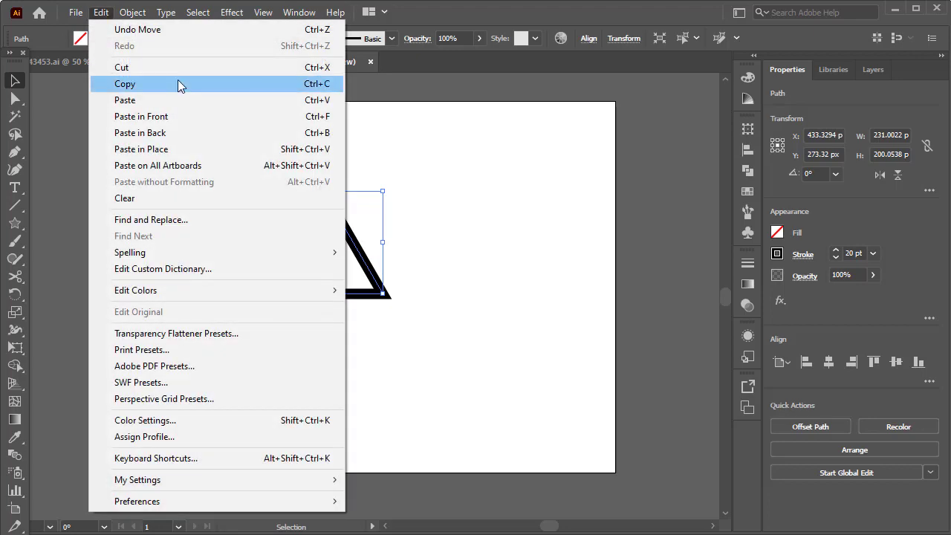
{"action": "left_click", "coordinate": [178, 83]}
{"action": "left_click", "coordinate": [104, 14]}
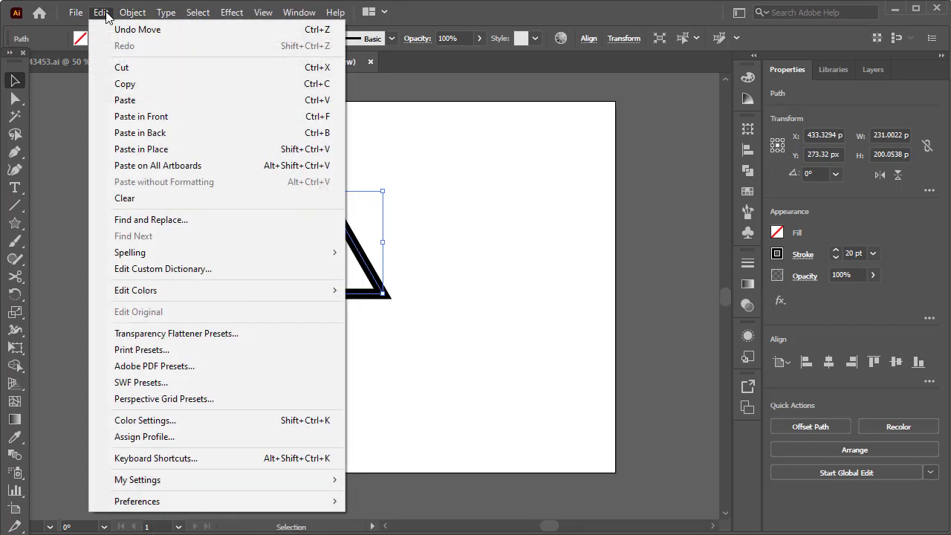
{"action": "left_click", "coordinate": [161, 116]}
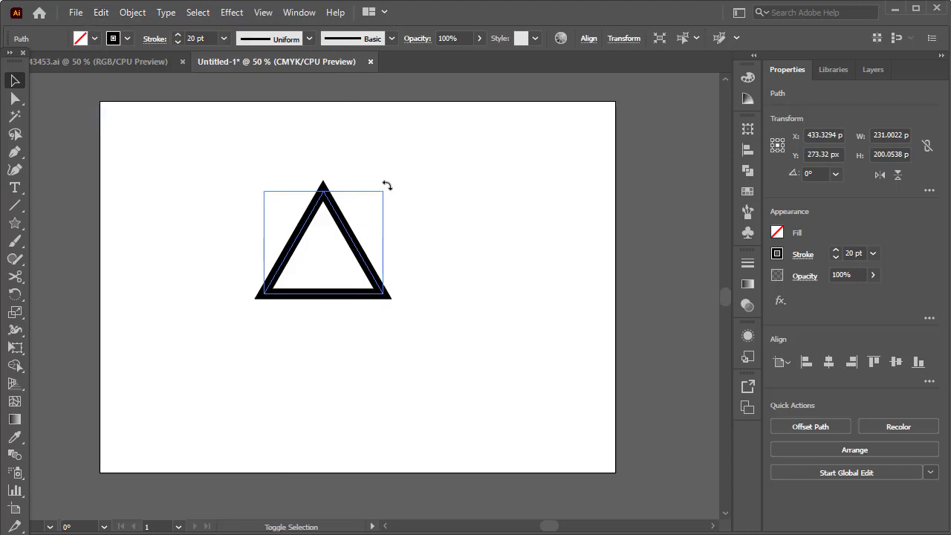
- Rotate the pasted triangle 180° and move it straight down to form a symmetrical six-pointed star with the original
{"action": "left_click_drag", "start_coordinate": [387, 185], "coordinate": [233, 288]}
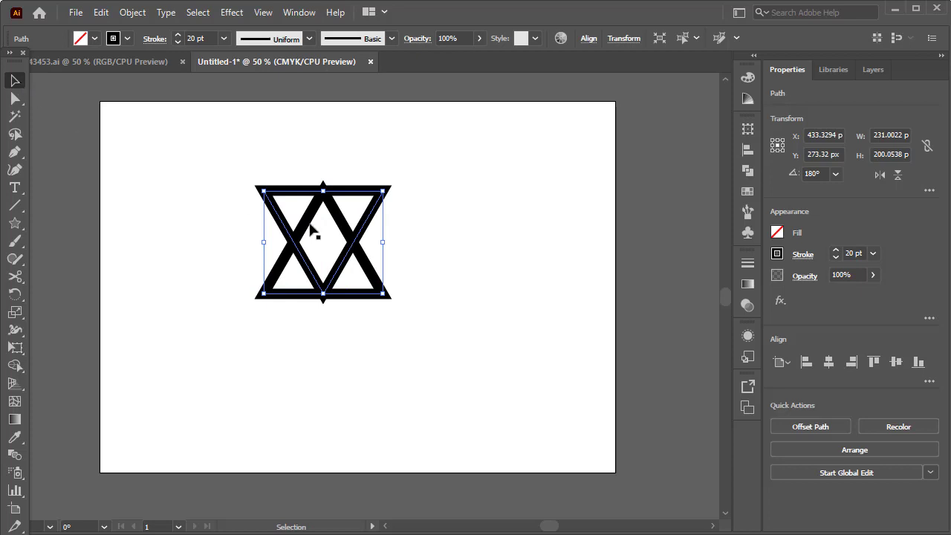
{"action": "left_click_drag", "start_coordinate": [340, 193], "coordinate": [339, 225]}
{"action": "left_click", "coordinate": [391, 237]}
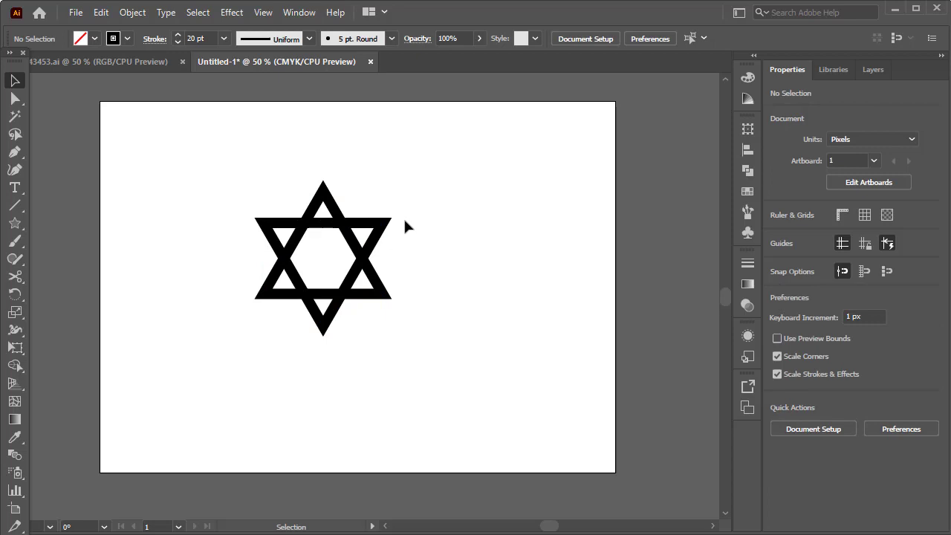
- Unite the two overlapping triangles into a single star outline with Pathfinder
{"action": "left_click_drag", "start_coordinate": [414, 178], "coordinate": [328, 275]}
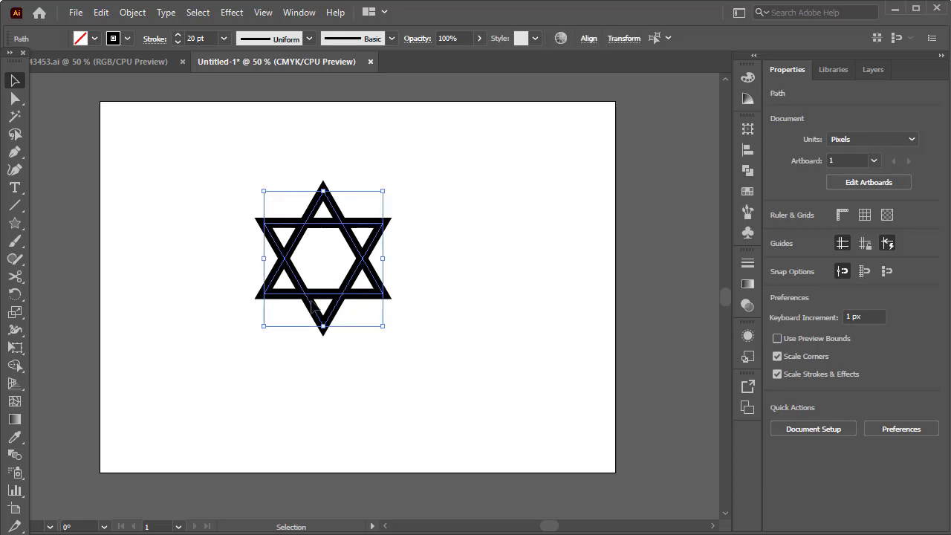
{"action": "left_click", "coordinate": [302, 11]}
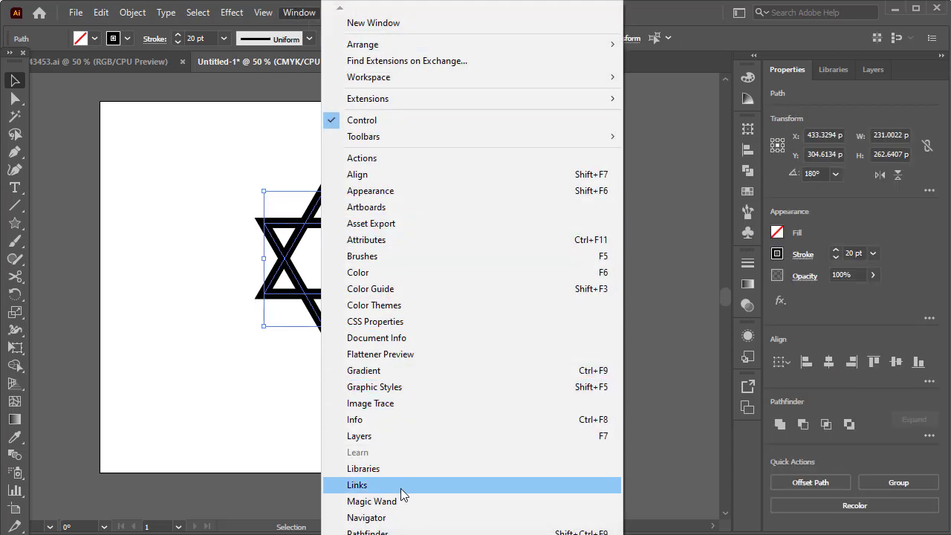
{"action": "left_click", "coordinate": [393, 532]}
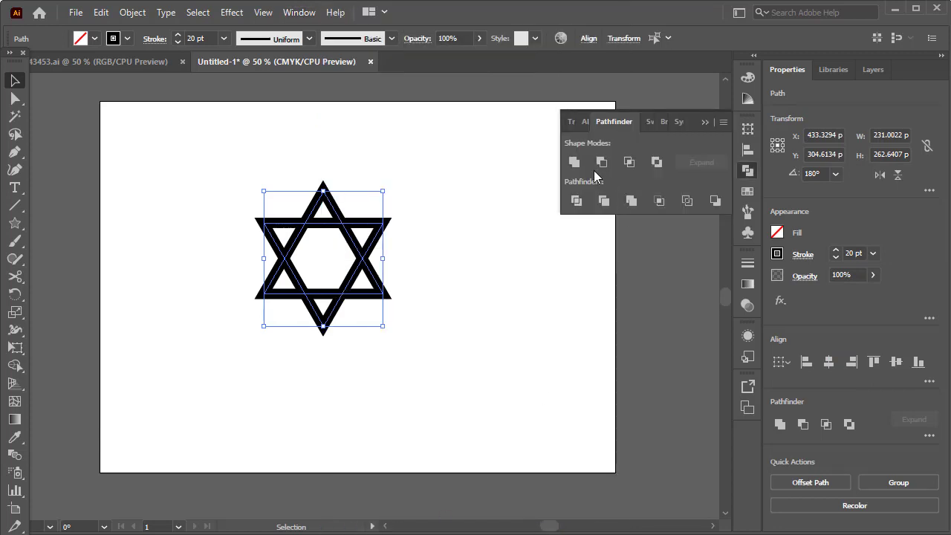
{"action": "left_click", "coordinate": [573, 162]}
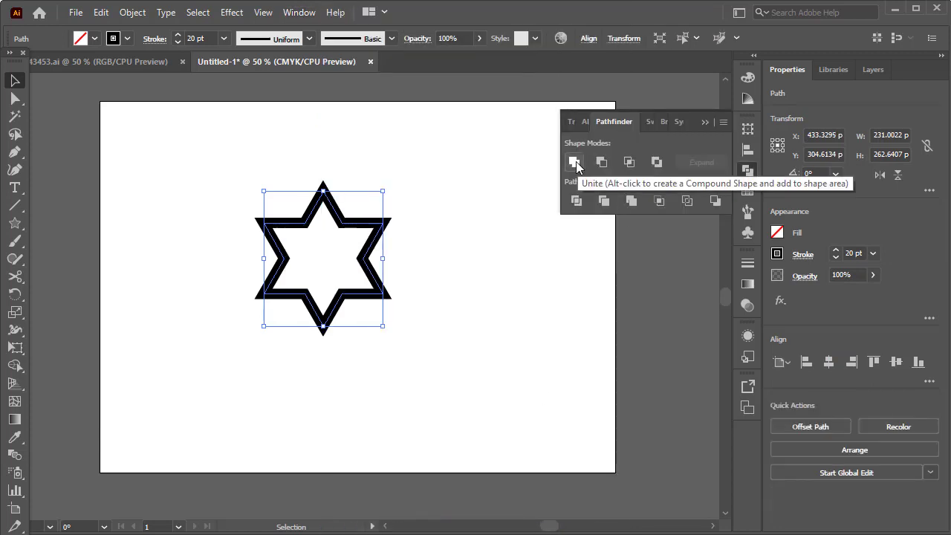
{"action": "left_click", "coordinate": [443, 167]}
- Expand the star's stroke into a filled shape and put the Pathfinder options away
{"action": "left_click_drag", "start_coordinate": [422, 174], "coordinate": [261, 341]}
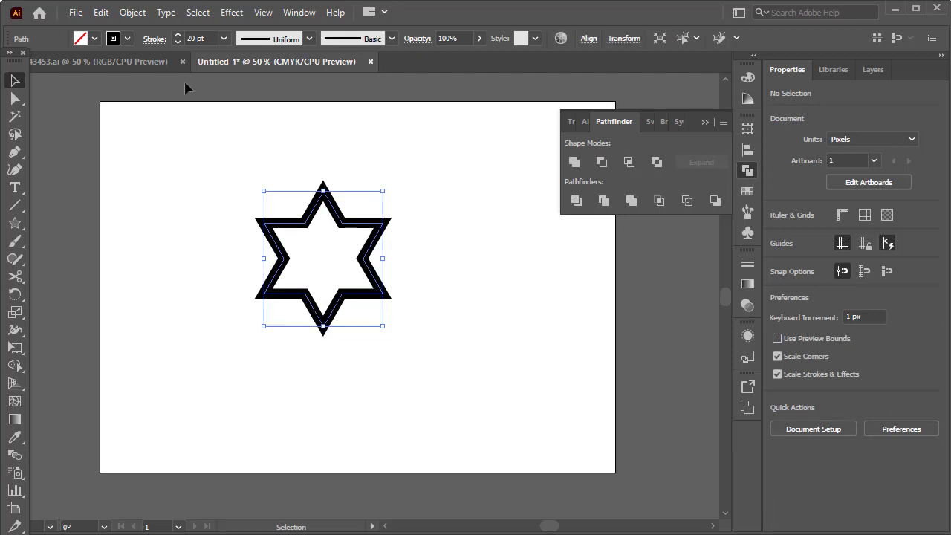
{"action": "left_click", "coordinate": [133, 13]}
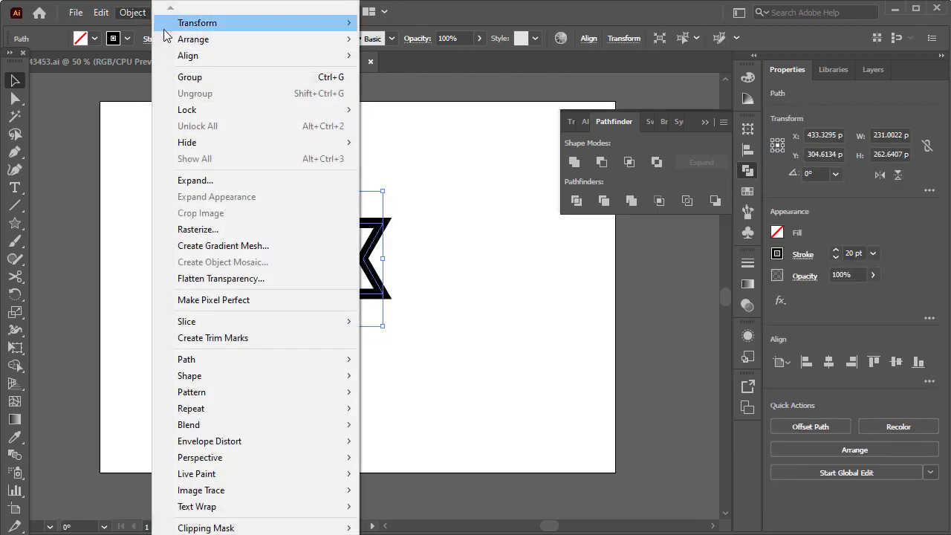
{"action": "left_click", "coordinate": [204, 180]}
{"action": "left_click", "coordinate": [492, 371]}
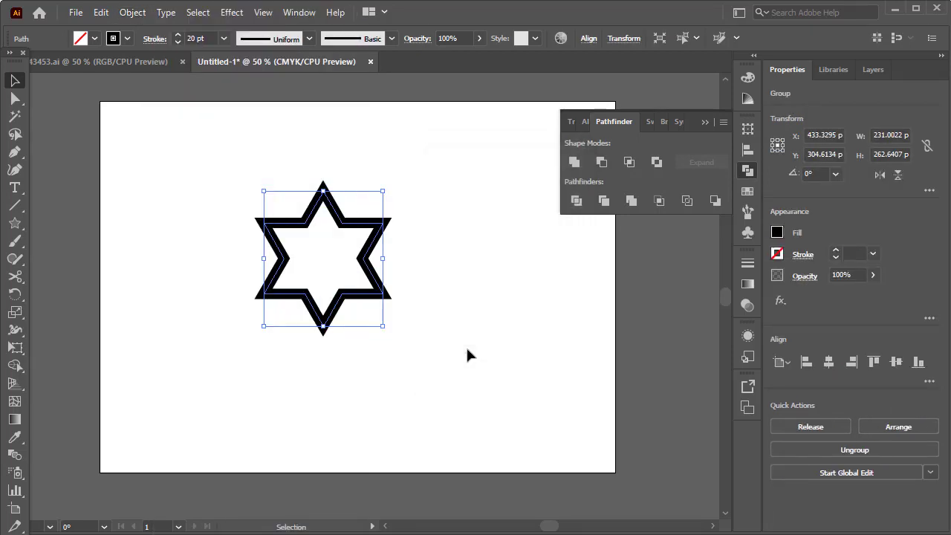
{"action": "left_click", "coordinate": [704, 121]}
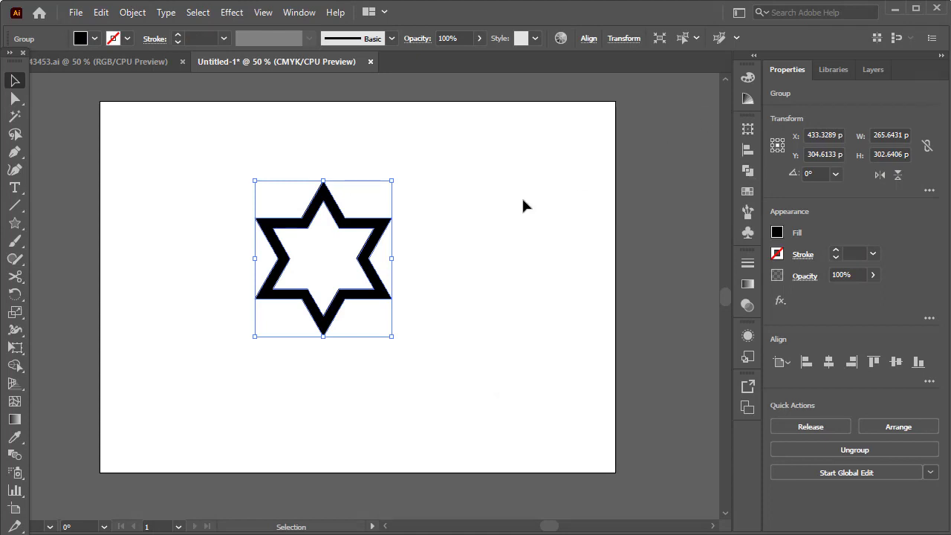
- Move the star up and right, and place a copy about 330 px to its left and 217 px below it
{"action": "left_click_drag", "start_coordinate": [343, 226], "coordinate": [232, 329]}
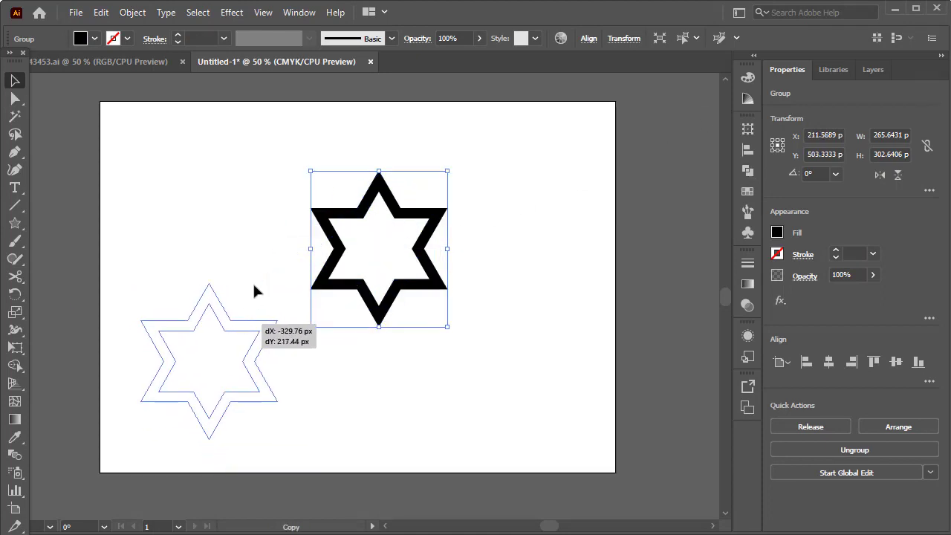
{"action": "left_click_drag", "start_coordinate": [254, 290], "coordinate": [254, 290]}
{"action": "left_click", "coordinate": [274, 252]}
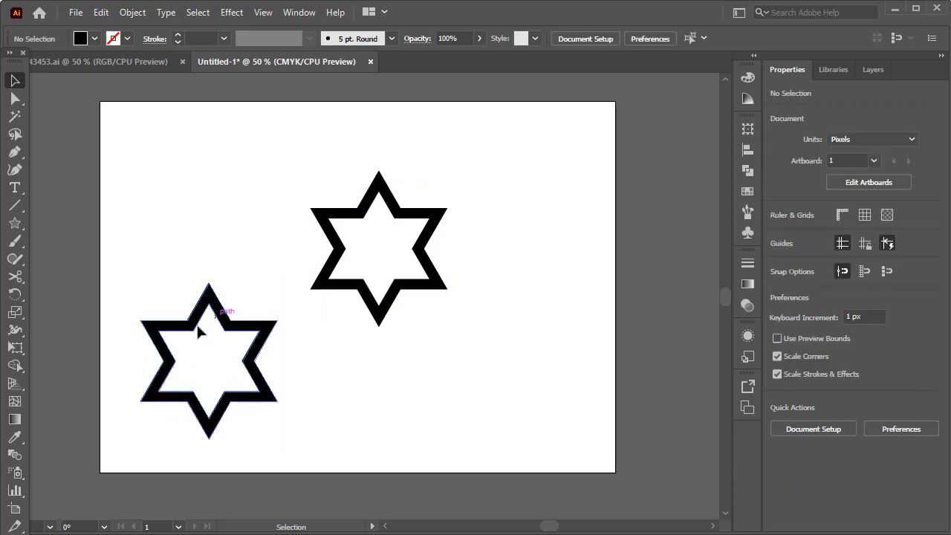
- Draw two horizontal cutting lines with the Pen tool on the copied star, about 42 px across the top point's left leg and 59 px across the upper-right arm
{"action": "left_click", "coordinate": [13, 153]}
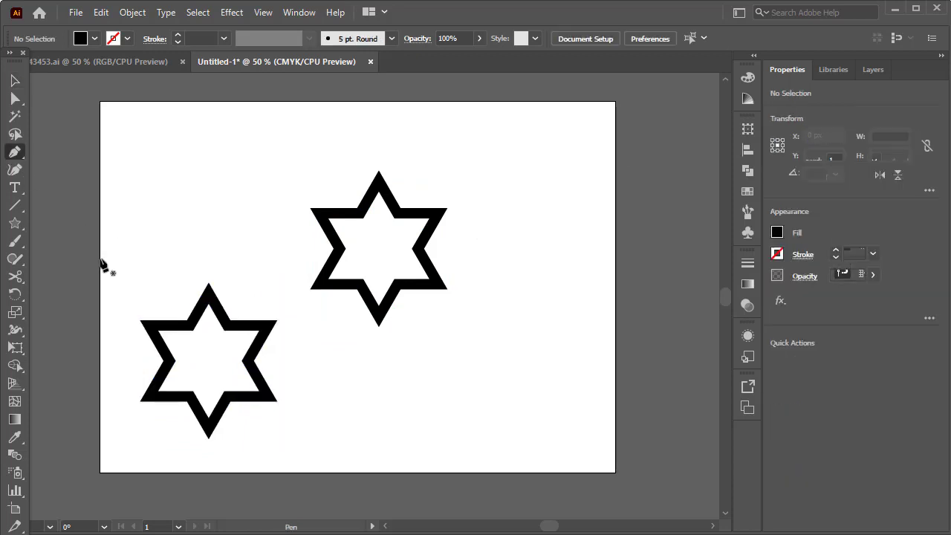
{"action": "left_click", "coordinate": [188, 320]}
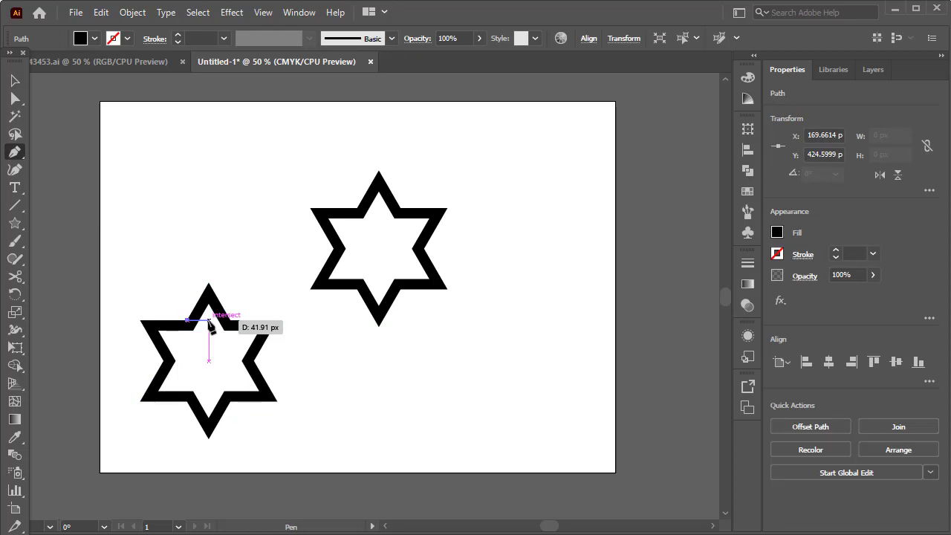
{"action": "left_click", "coordinate": [208, 320]}
{"action": "key", "text": "Escape"}
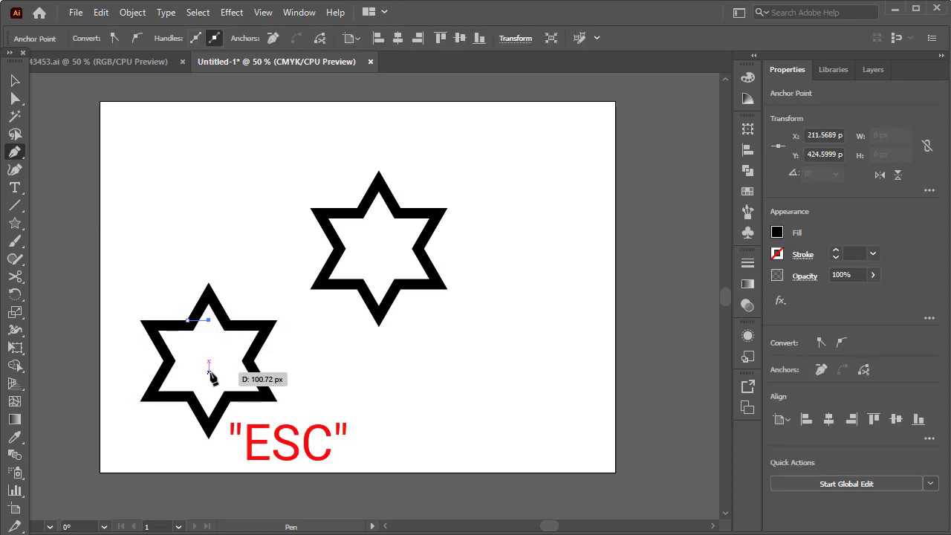
{"action": "left_click", "coordinate": [259, 331]}
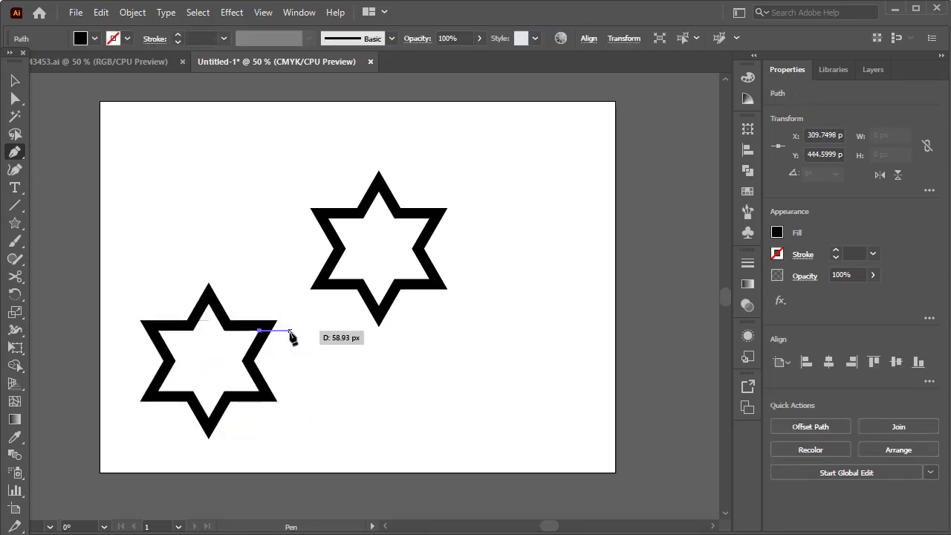
{"action": "left_click", "coordinate": [290, 330]}
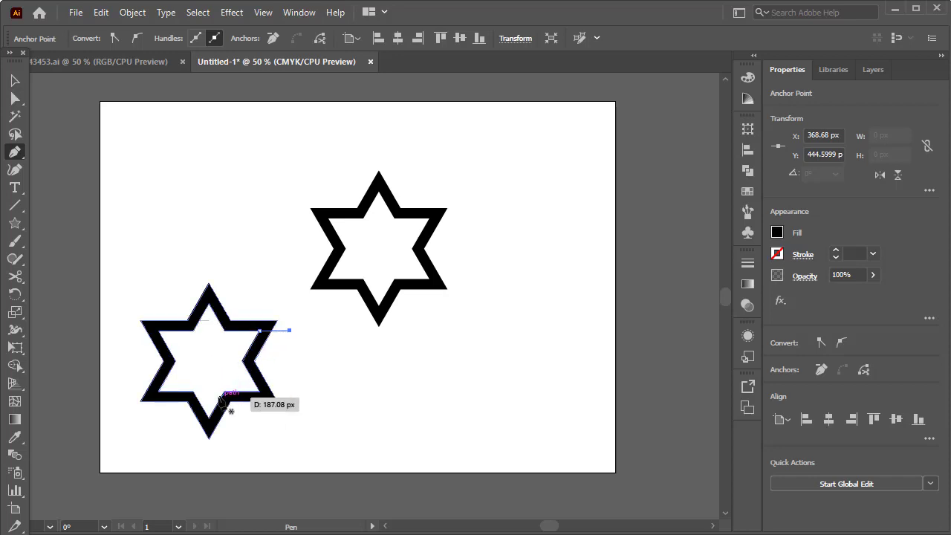
- Remove the lower part of the copied star with Shape Builder, keeping only the top point and upper-right arm
{"action": "left_click", "coordinate": [16, 84]}
{"action": "left_click_drag", "start_coordinate": [273, 284], "coordinate": [135, 422]}
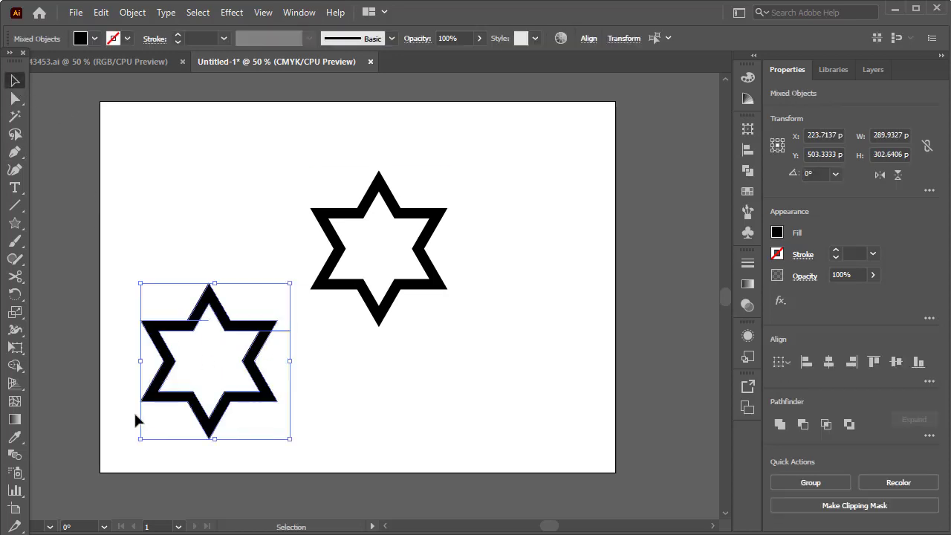
{"action": "left_click", "coordinate": [17, 334]}
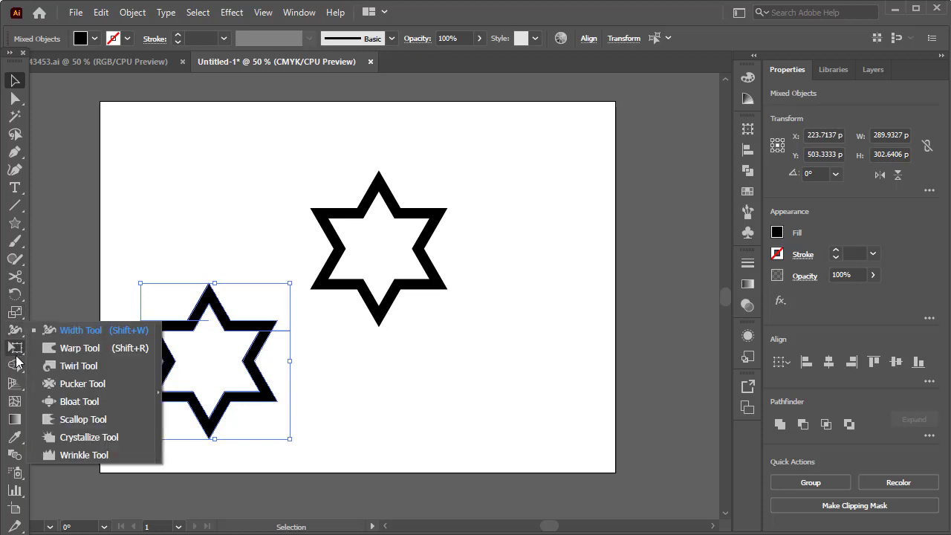
{"action": "left_click", "coordinate": [16, 366]}
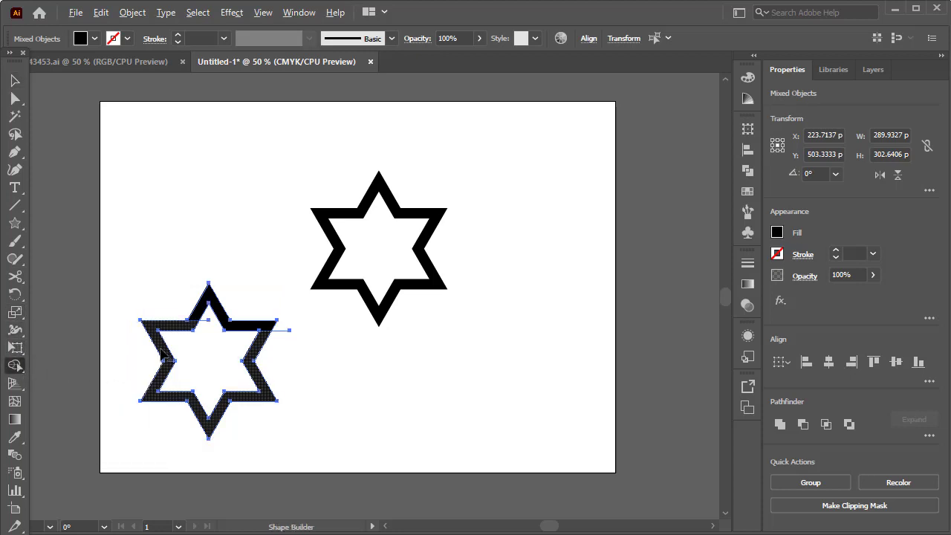
{"action": "left_click", "coordinate": [174, 364], "text": "alt"}
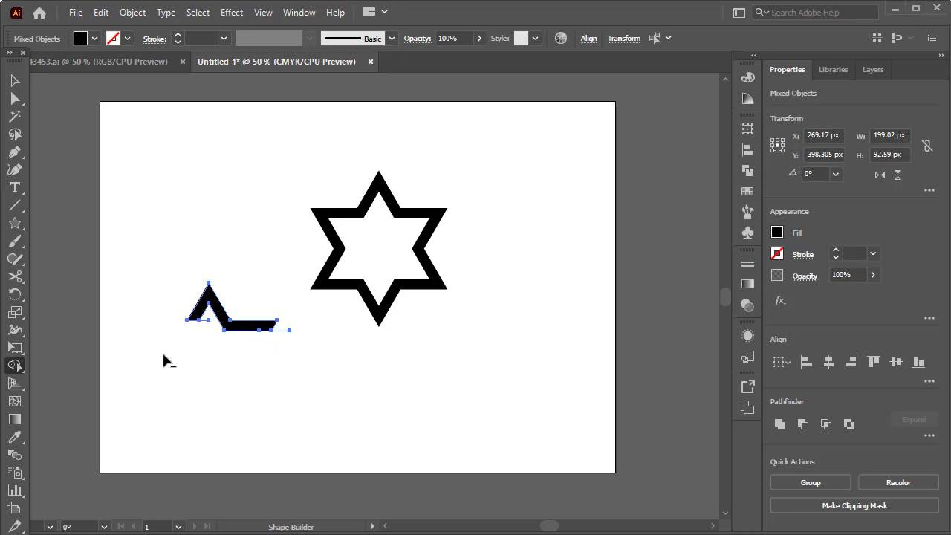
- Delete the two leftover cutting lines from the remaining star piece
{"action": "left_click", "coordinate": [15, 80]}
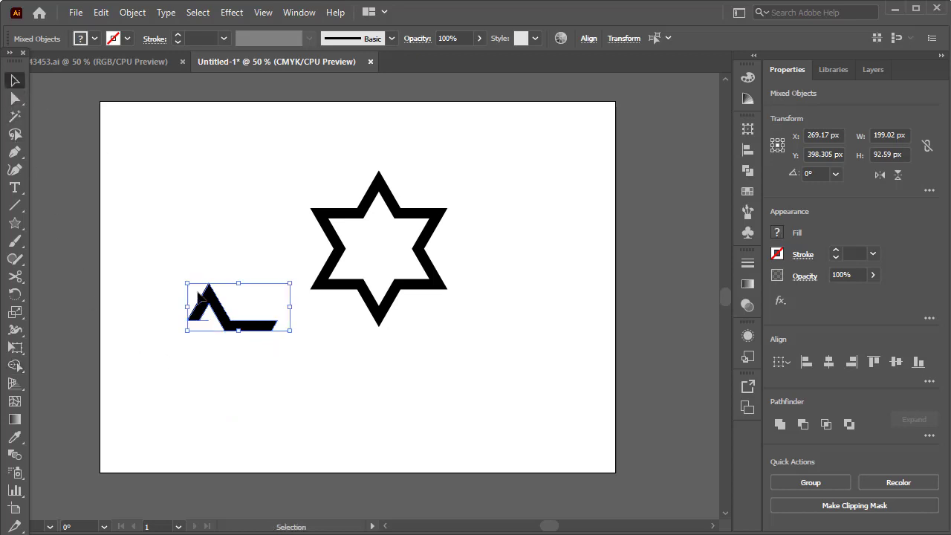
{"action": "scroll", "coordinate": [199, 299], "scroll_direction": "up", "scroll_amount": 4}
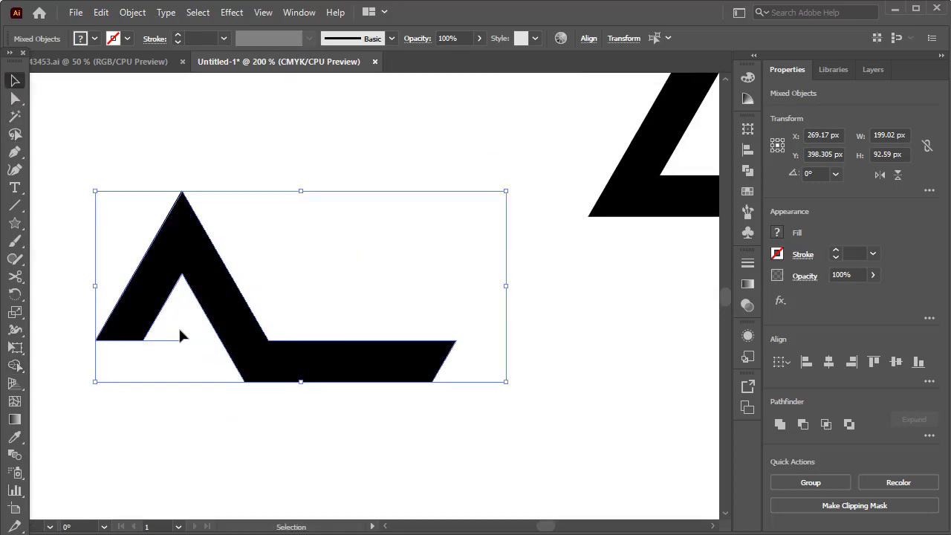
{"action": "left_click_drag", "start_coordinate": [180, 333], "coordinate": [158, 362]}
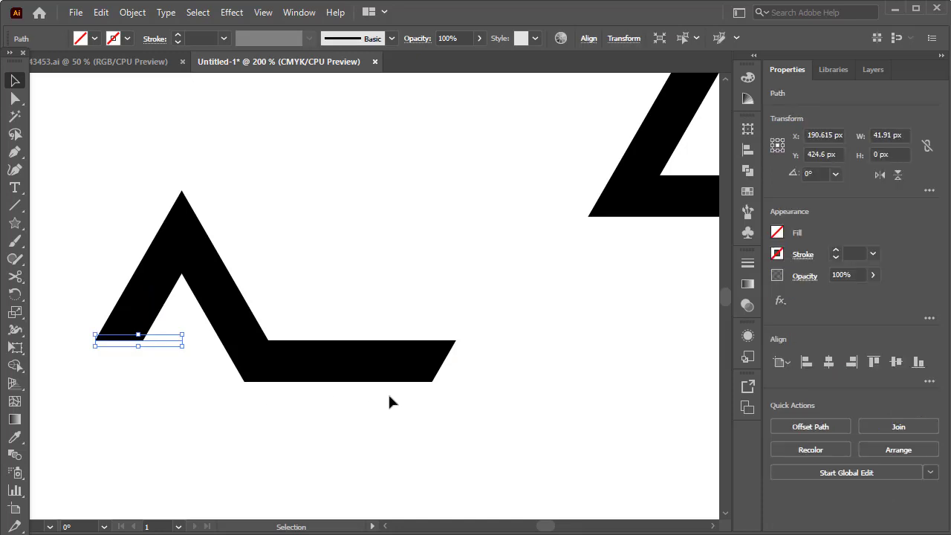
{"action": "key", "text": "Delete"}
{"action": "left_click_drag", "start_coordinate": [484, 383], "coordinate": [446, 405]}
{"action": "key", "text": "Delete"}
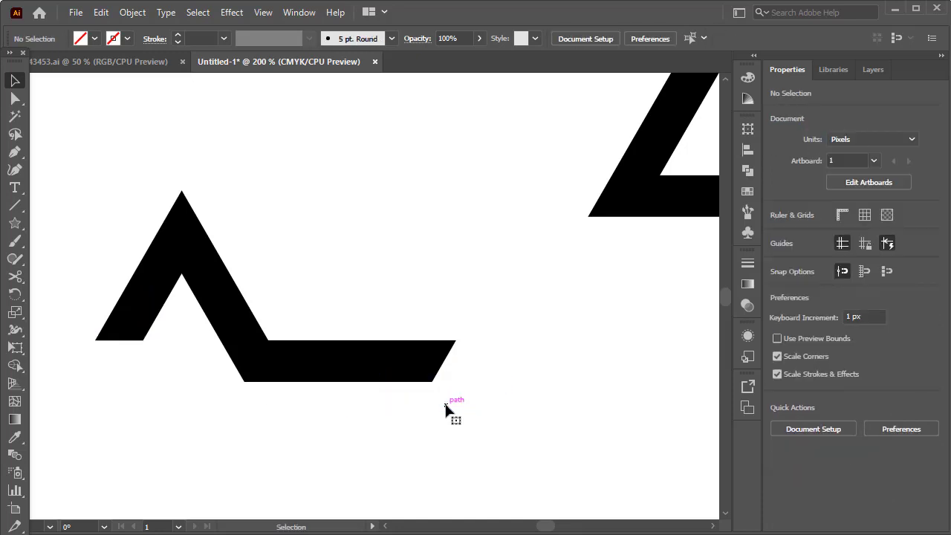
- Move the cut piece onto the full star's top point, leaving a parallel gap along its upper-right edges, and check the alignment
{"action": "scroll", "coordinate": [446, 409], "scroll_direction": "down", "scroll_amount": 4}
{"action": "left_click_drag", "start_coordinate": [409, 376], "coordinate": [460, 309]}
{"action": "left_click", "coordinate": [514, 297]}
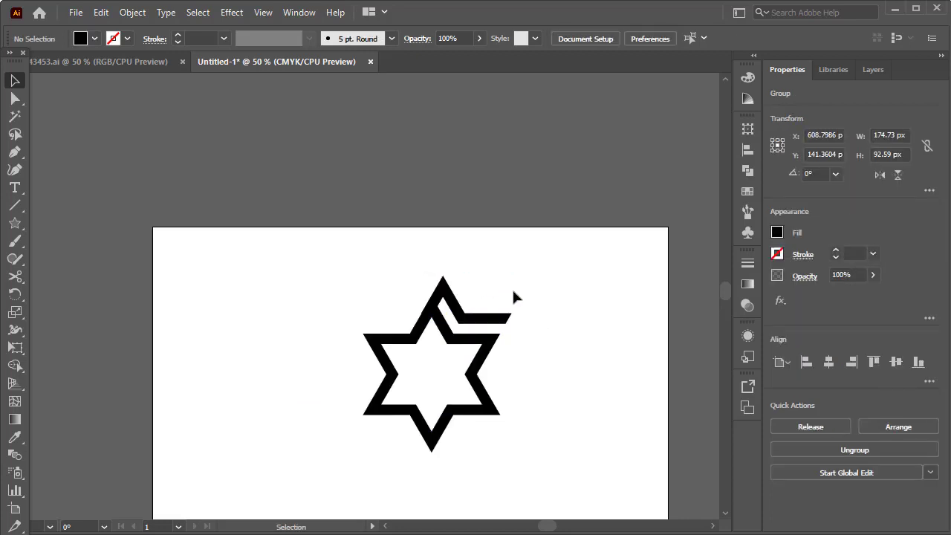
{"action": "scroll", "coordinate": [483, 289], "scroll_direction": "up", "scroll_amount": 3}
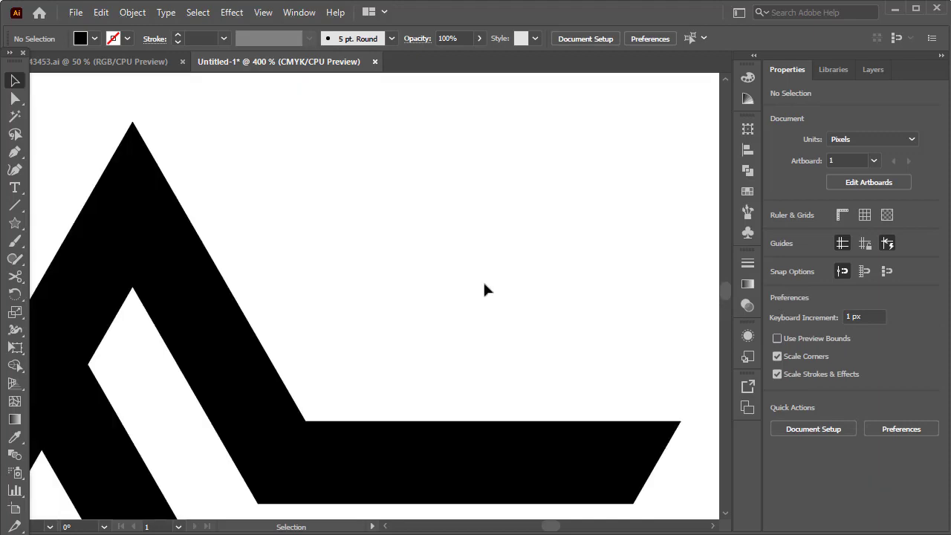
{"action": "scroll", "coordinate": [305, 302], "scroll_direction": "down", "scroll_amount": 3}
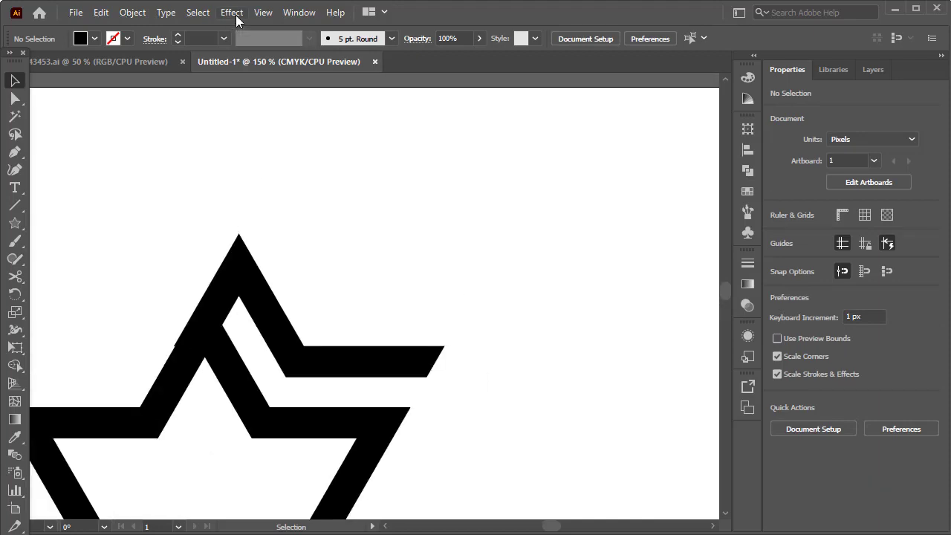
- Align the cut piece's outer left edge exactly with the star's top-point edge in Outline view, and return to normal preview
{"action": "left_click", "coordinate": [263, 12]}
{"action": "left_click", "coordinate": [318, 23]}
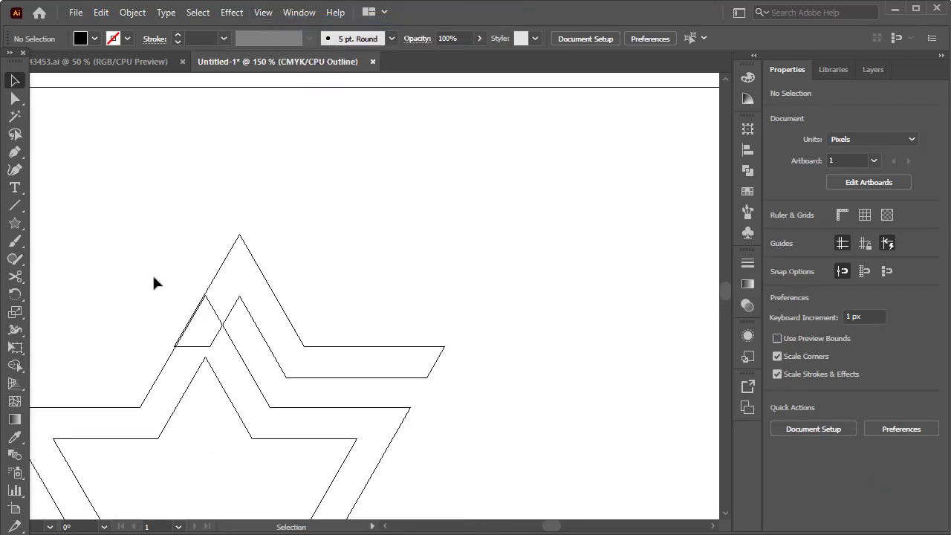
{"action": "scroll", "coordinate": [157, 318], "scroll_direction": "up", "scroll_amount": 4}
{"action": "scroll", "coordinate": [228, 370], "scroll_direction": "up", "scroll_amount": 5}
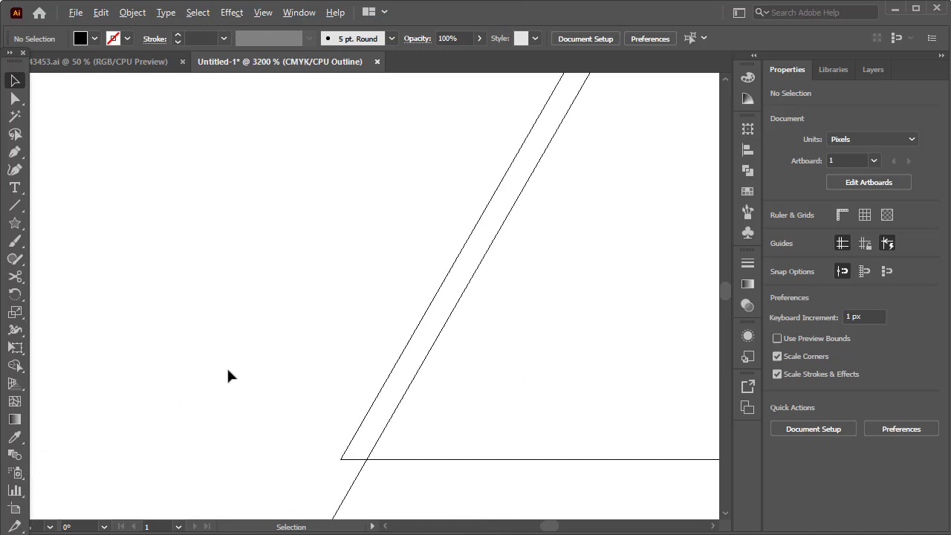
{"action": "left_click_drag", "start_coordinate": [383, 387], "coordinate": [408, 396]}
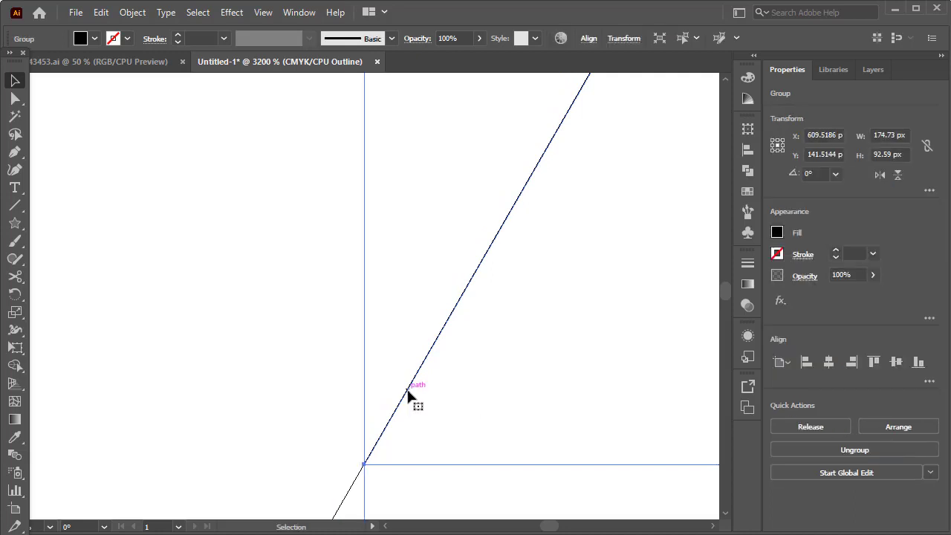
{"action": "scroll", "coordinate": [408, 397], "scroll_direction": "down", "scroll_amount": 5}
{"action": "scroll", "coordinate": [433, 384], "scroll_direction": "down", "scroll_amount": 3}
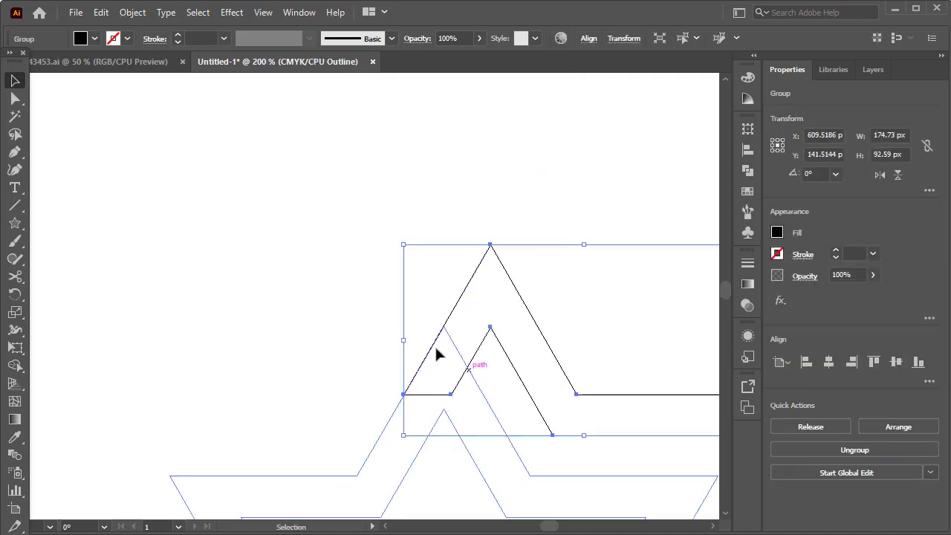
{"action": "left_click", "coordinate": [263, 14]}
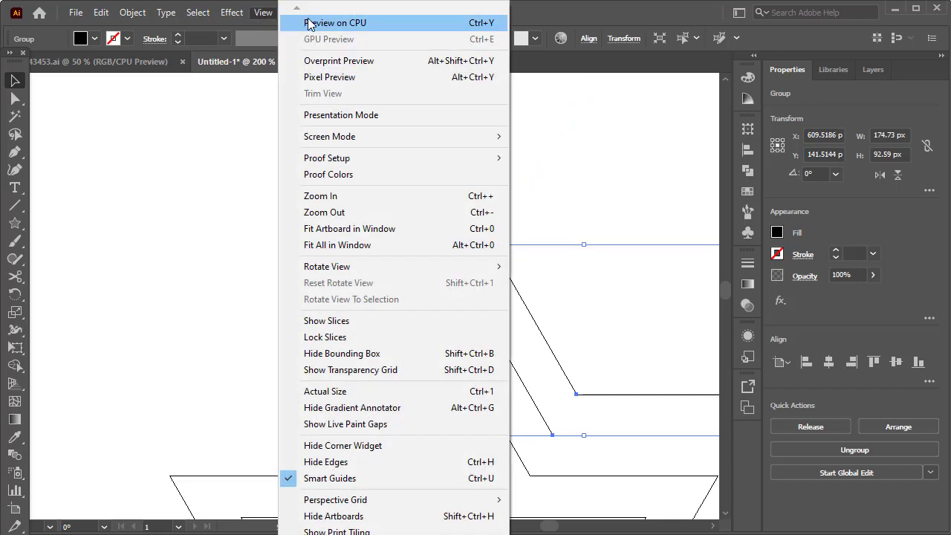
{"action": "left_click", "coordinate": [308, 23]}
{"action": "scroll", "coordinate": [361, 102], "scroll_direction": "up", "scroll_amount": 3}
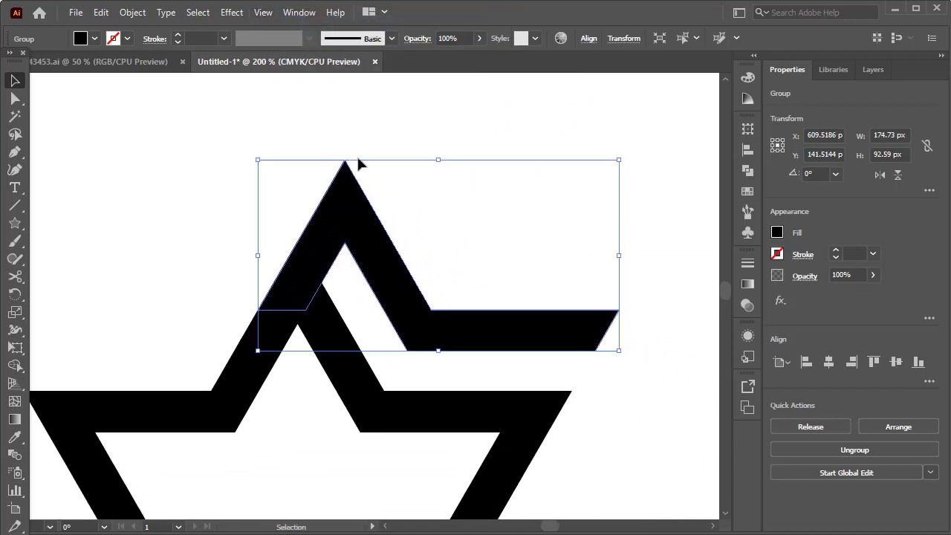
{"action": "left_click", "coordinate": [659, 234]}
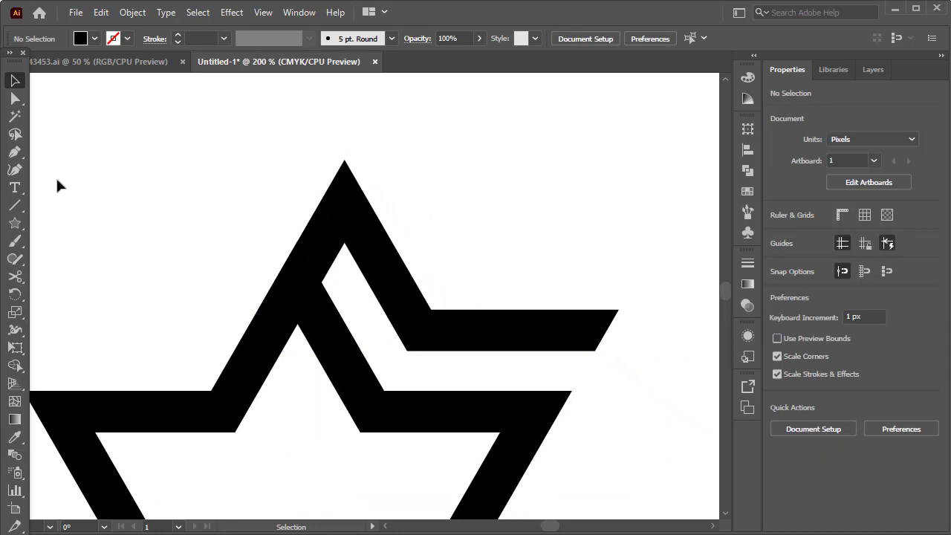
- Draw a line about 108 px long, rotate it 120°, and place it across the cut piece's right arm through the star's upper-right tip
{"action": "left_click", "coordinate": [15, 205]}
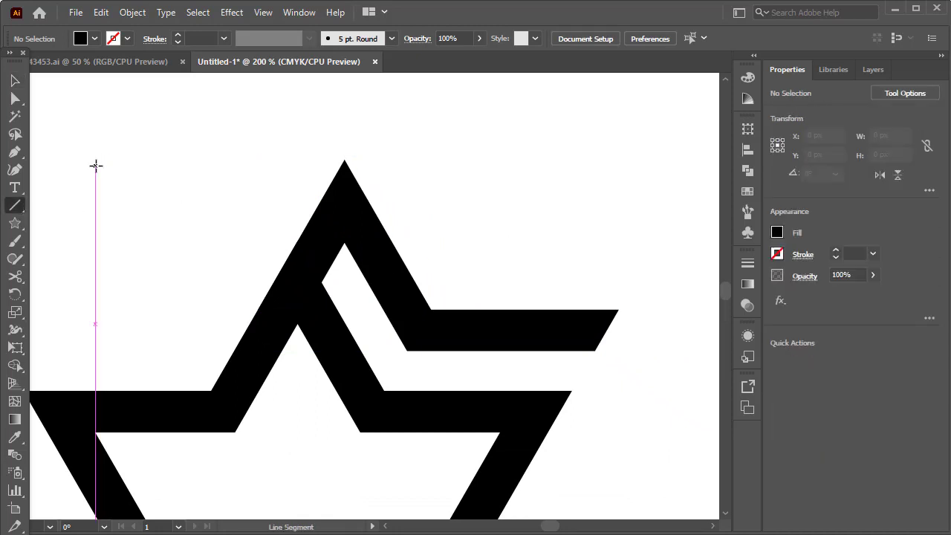
{"action": "mouse_move", "coordinate": [95, 165]}
{"action": "left_mouse_down"}
{"action": "mouse_move", "coordinate": [329, 166]}
{"action": "mouse_move", "coordinate": [319, 165]}
{"action": "left_mouse_up"}
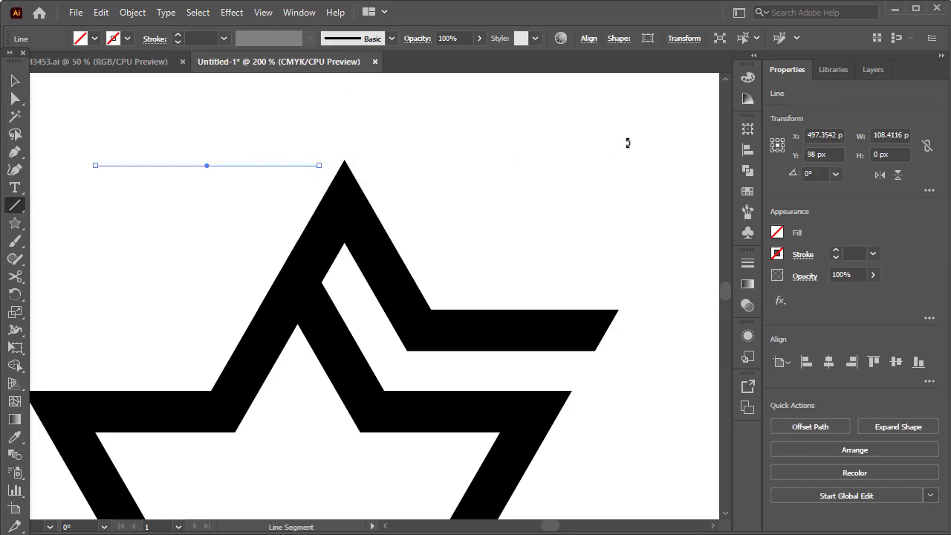
{"action": "left_click", "coordinate": [692, 41]}
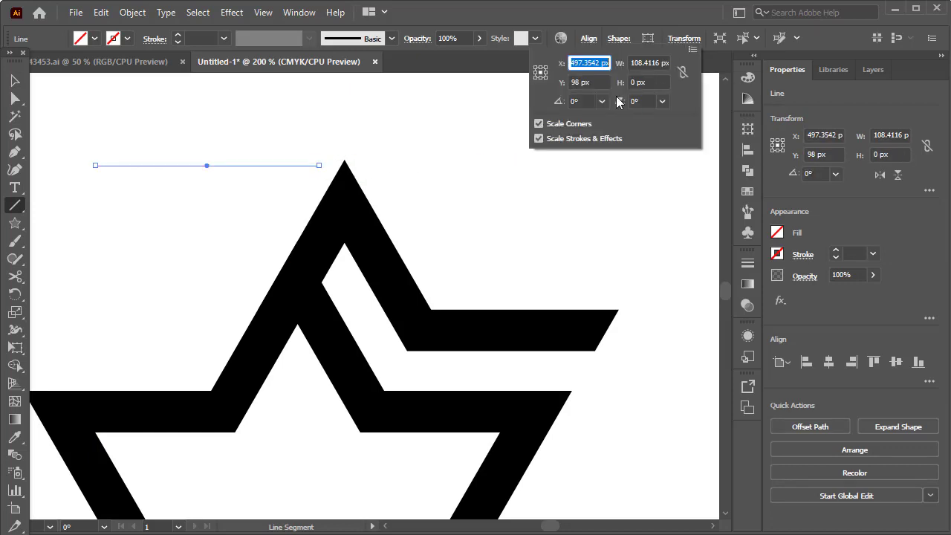
{"action": "left_click", "coordinate": [580, 101]}
{"action": "type", "text": "12"}
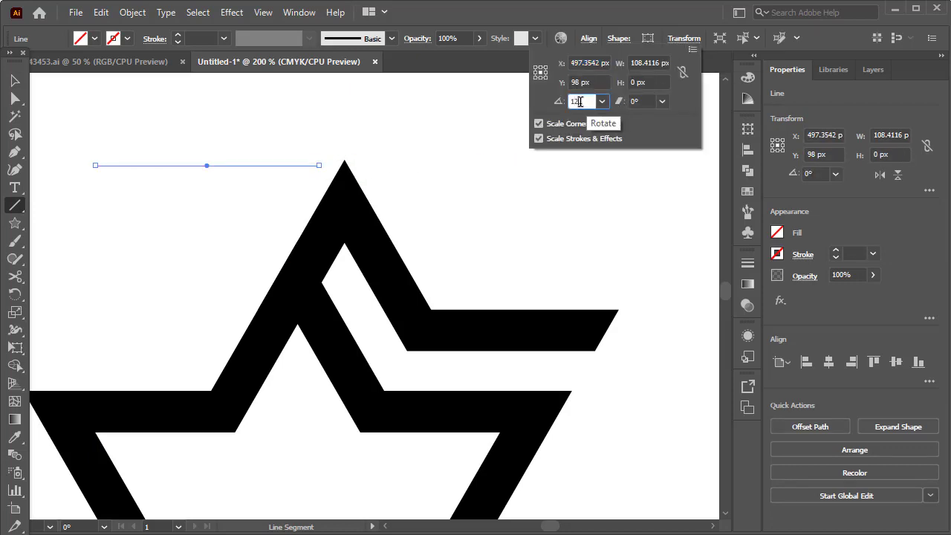
{"action": "type", "text": "0"}
{"action": "key", "text": "Return"}
{"action": "left_click", "coordinate": [14, 80]}
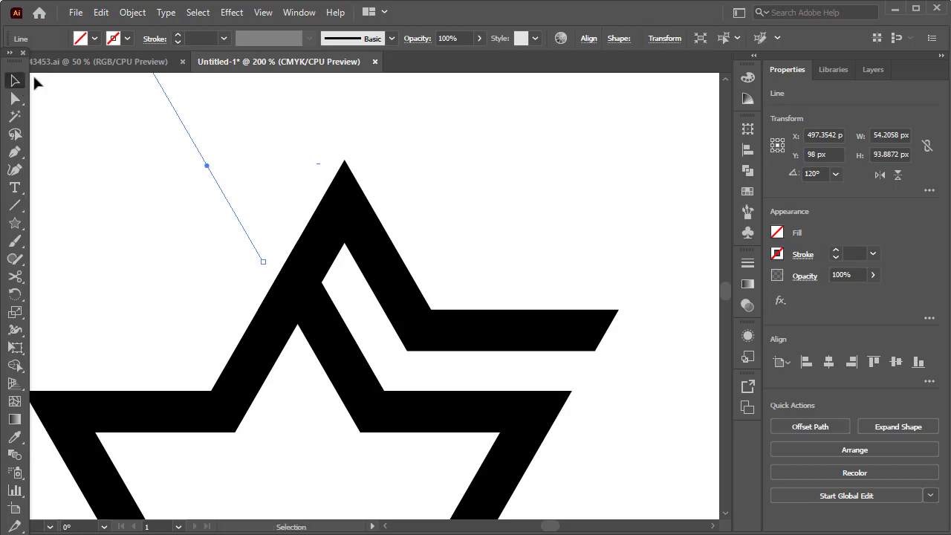
{"action": "left_click_drag", "start_coordinate": [203, 162], "coordinate": [548, 352]}
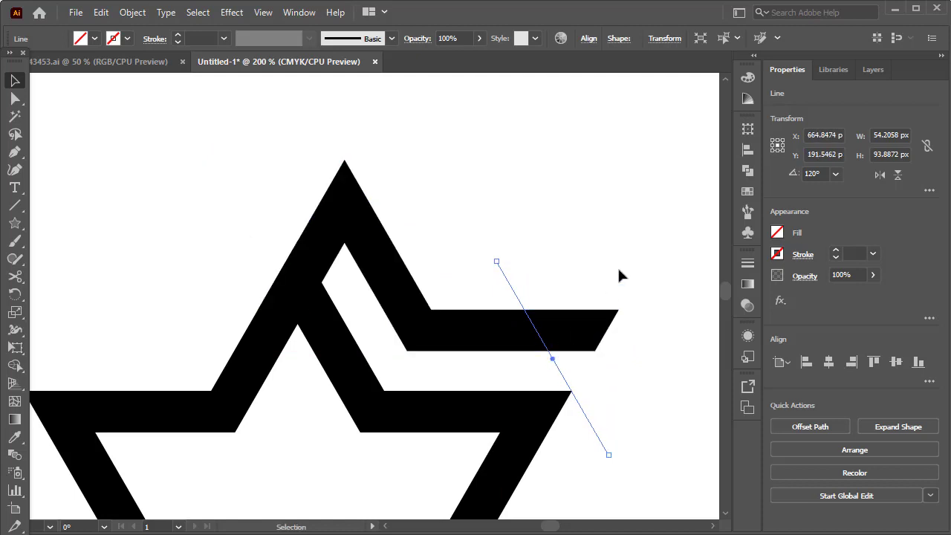
- Trim the arm's end beyond the angled line with Shape Builder and delete the leftover line
{"action": "left_click_drag", "start_coordinate": [617, 267], "coordinate": [494, 348]}
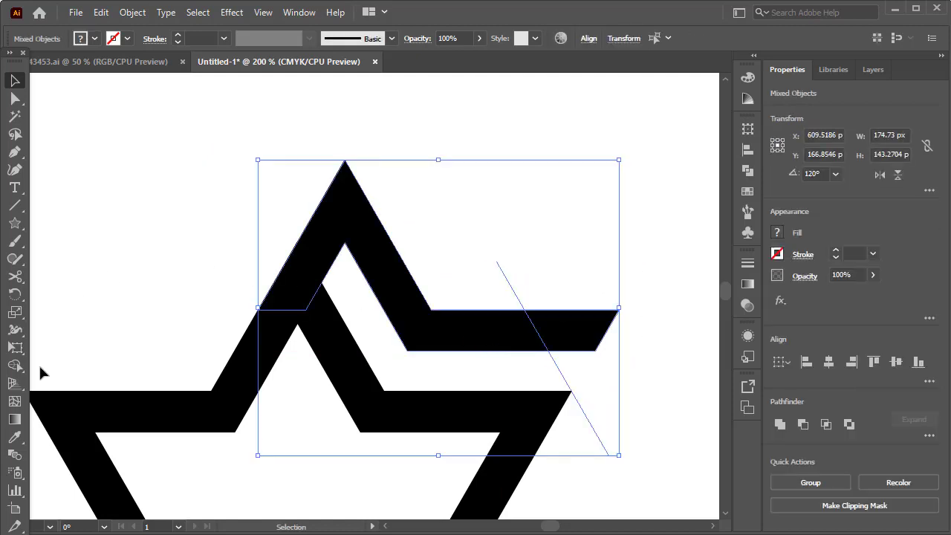
{"action": "left_click", "coordinate": [15, 365]}
{"action": "mouse_move", "coordinate": [561, 288]}
{"action": "left_mouse_down"}
{"action": "mouse_move", "coordinate": [573, 352]}
{"action": "mouse_move", "coordinate": [605, 352]}
{"action": "mouse_move", "coordinate": [559, 382]}
{"action": "left_mouse_up"}
{"action": "key", "text": "v"}
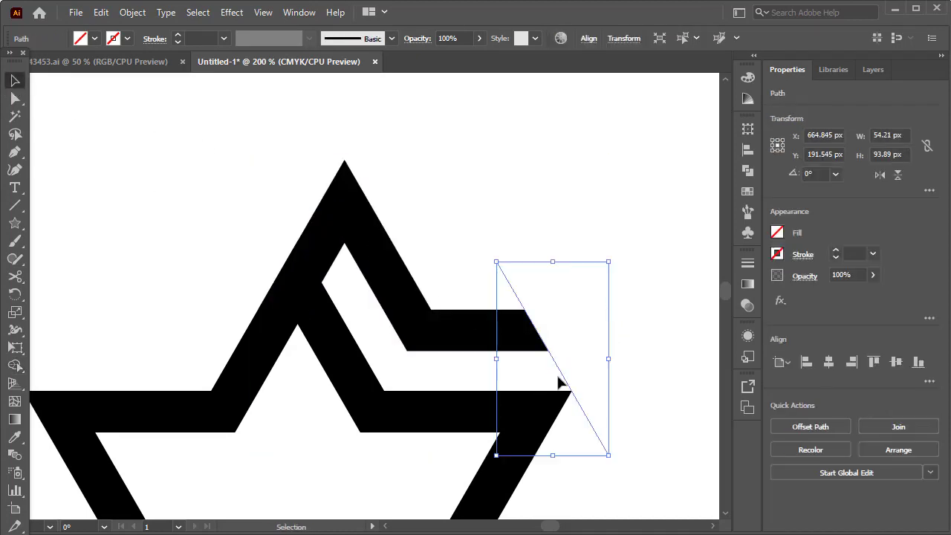
{"action": "key", "text": "Delete"}
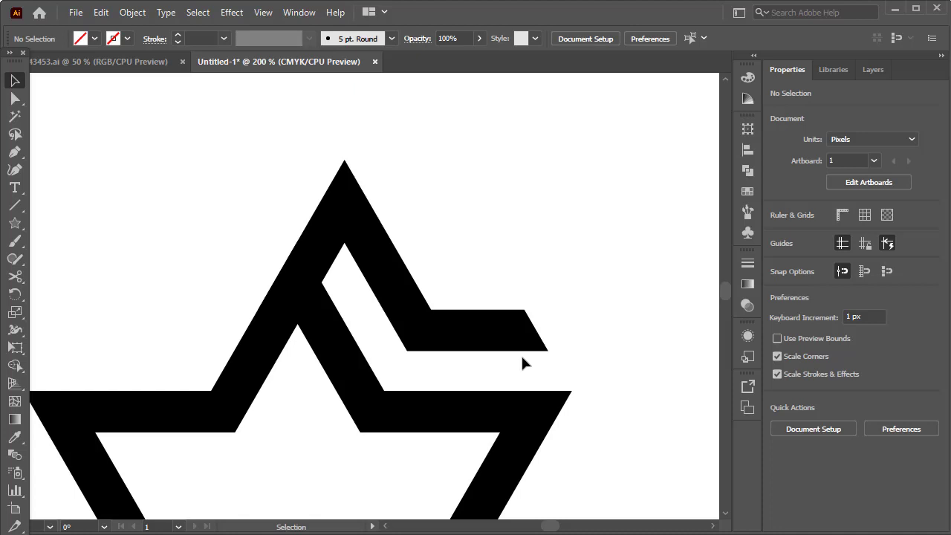
- Round the cut piece's top outer tip and the upper corner of its right arm to a radius of about 6.4 px
{"action": "left_click", "coordinate": [379, 293]}
{"action": "left_click", "coordinate": [15, 98]}
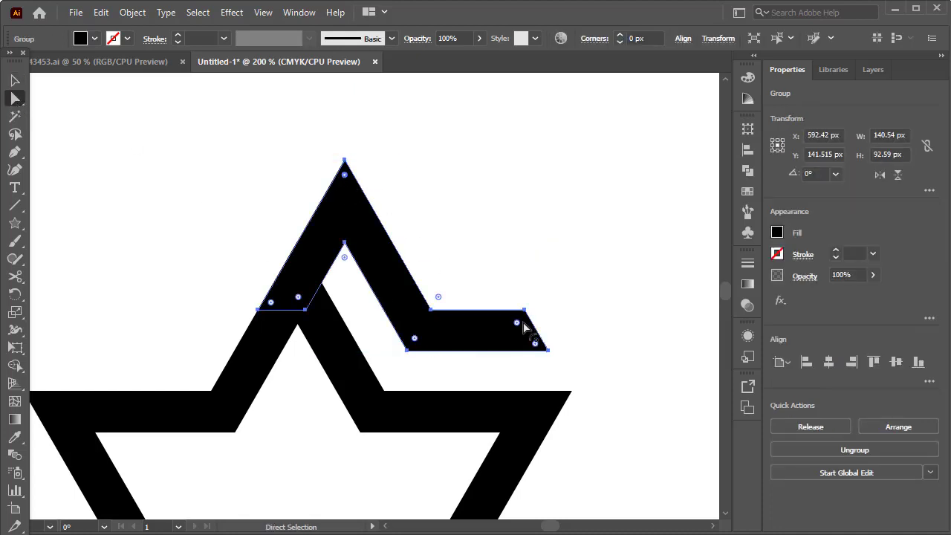
{"action": "left_click_drag", "start_coordinate": [345, 178], "coordinate": [345, 178]}
{"action": "left_click_drag", "start_coordinate": [518, 327], "coordinate": [516, 324]}
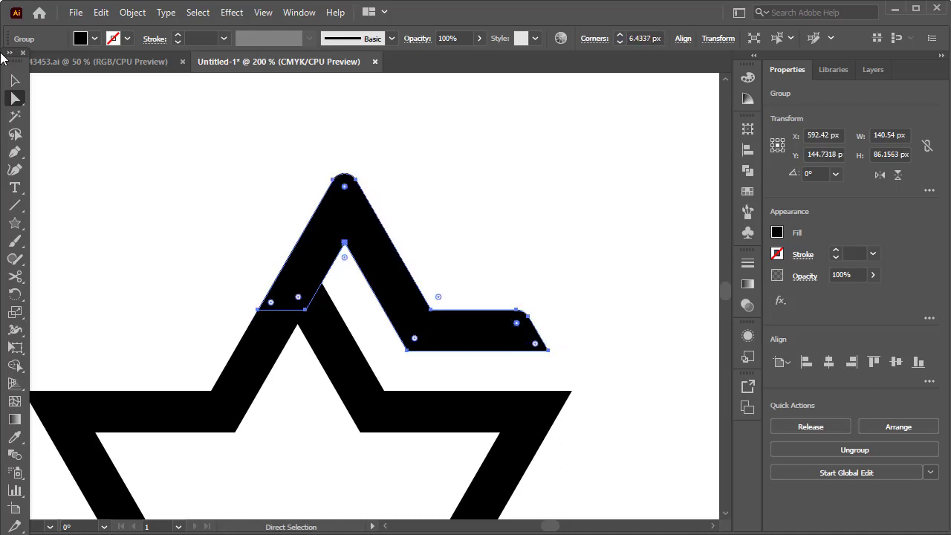
{"action": "left_click", "coordinate": [15, 83]}
{"action": "left_click", "coordinate": [595, 279]}
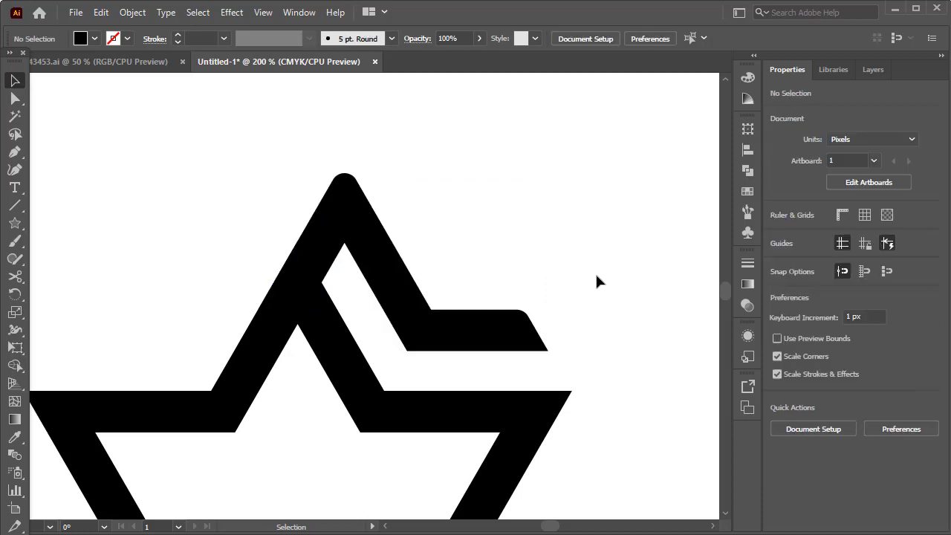
- Draw a vertical line about 322 px long with a 0.5 pt stroke and place it through the star's top and bottom points
{"action": "scroll", "coordinate": [595, 272], "scroll_direction": "down", "scroll_amount": 2}
{"action": "scroll", "coordinate": [593, 272], "scroll_direction": "down", "scroll_amount": 1}
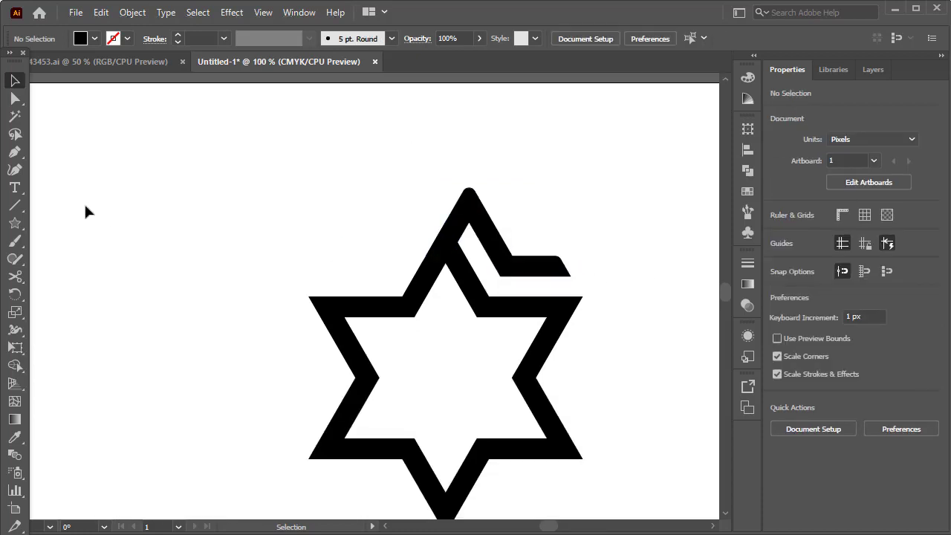
{"action": "left_click", "coordinate": [15, 206]}
{"action": "left_click_drag", "start_coordinate": [158, 155], "coordinate": [178, 489]}
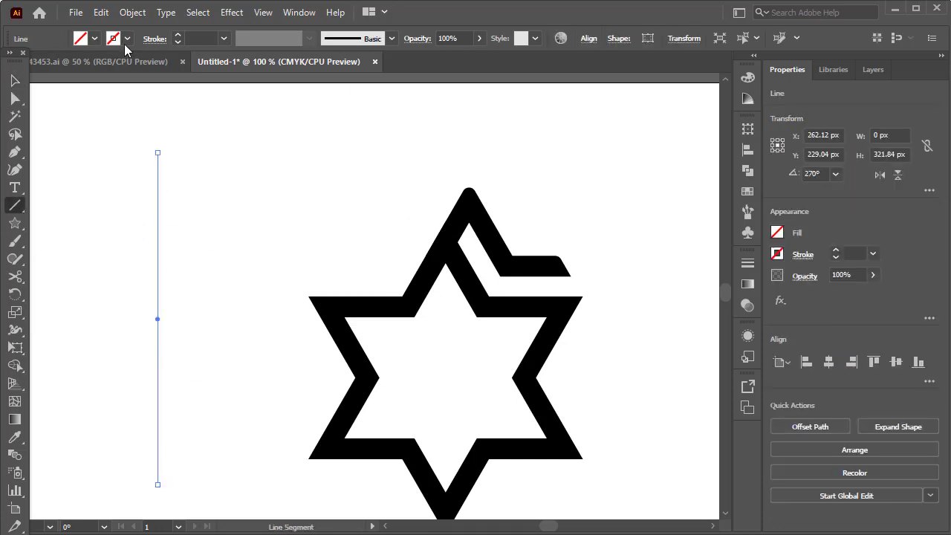
{"action": "left_click", "coordinate": [178, 35]}
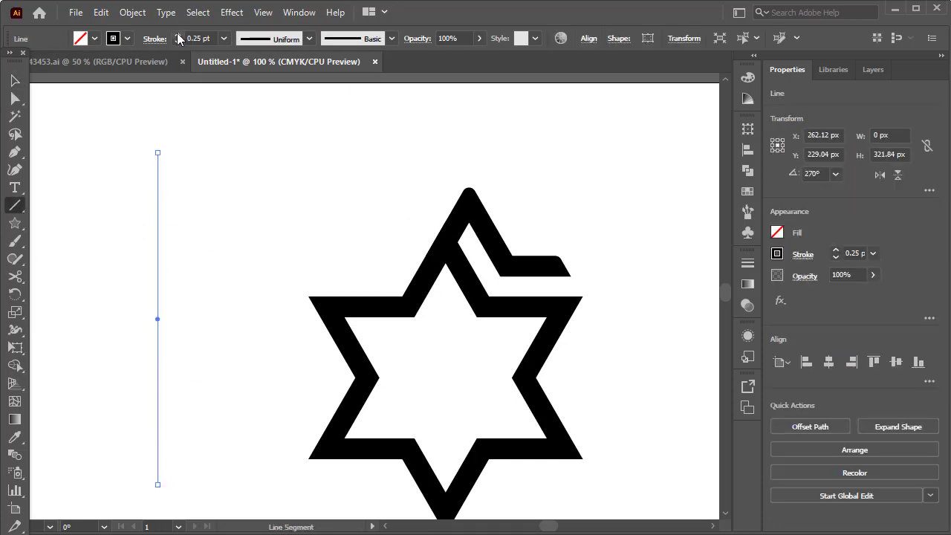
{"action": "left_click", "coordinate": [15, 80]}
{"action": "scroll", "coordinate": [261, 182], "scroll_direction": "down", "scroll_amount": 2}
{"action": "left_click_drag", "start_coordinate": [159, 216], "coordinate": [446, 276]}
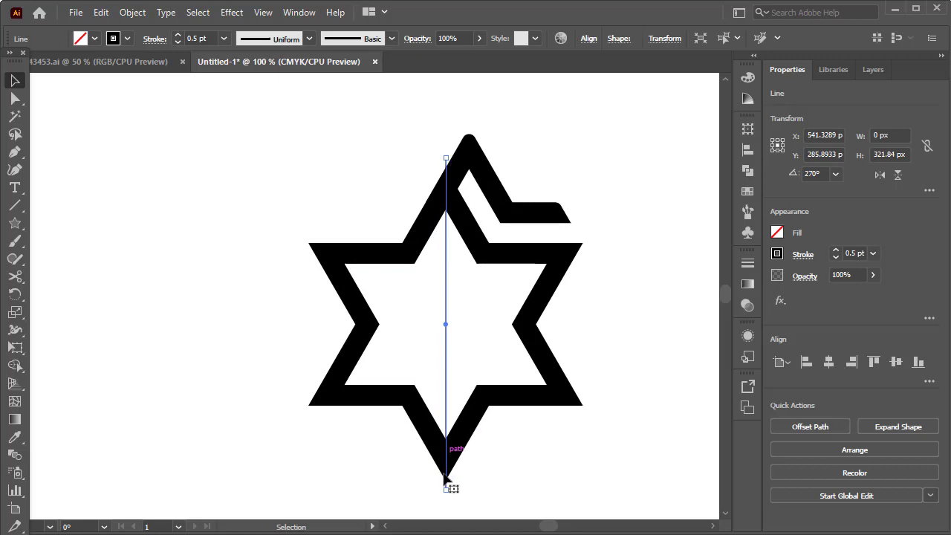
{"action": "left_click", "coordinate": [621, 238]}
- Draw a second line about 312 px long, rotate it to horizontal, and place it across the star's centre through both inner side corners
{"action": "left_click", "coordinate": [13, 206]}
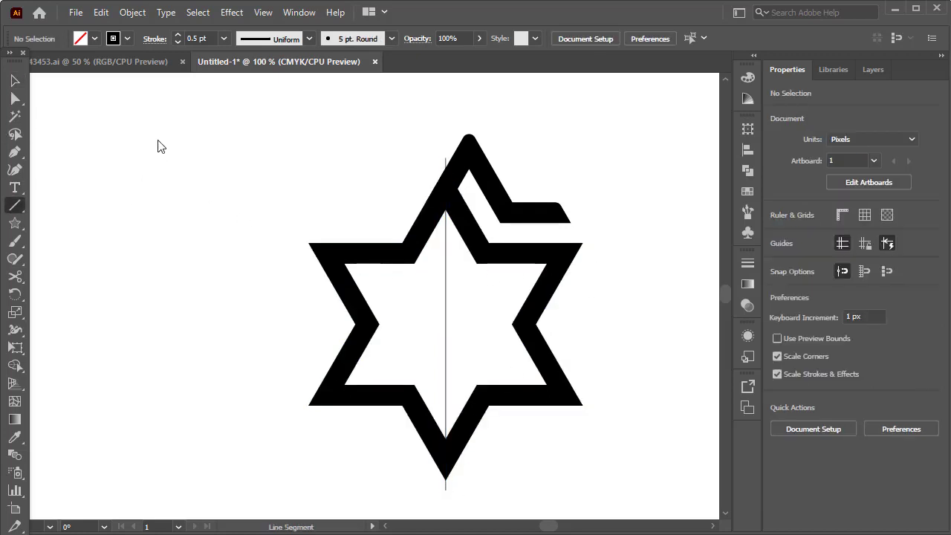
{"action": "mouse_move", "coordinate": [158, 140]}
{"action": "left_mouse_down"}
{"action": "mouse_move", "coordinate": [166, 372]}
{"action": "mouse_move", "coordinate": [158, 460]}
{"action": "left_mouse_up"}
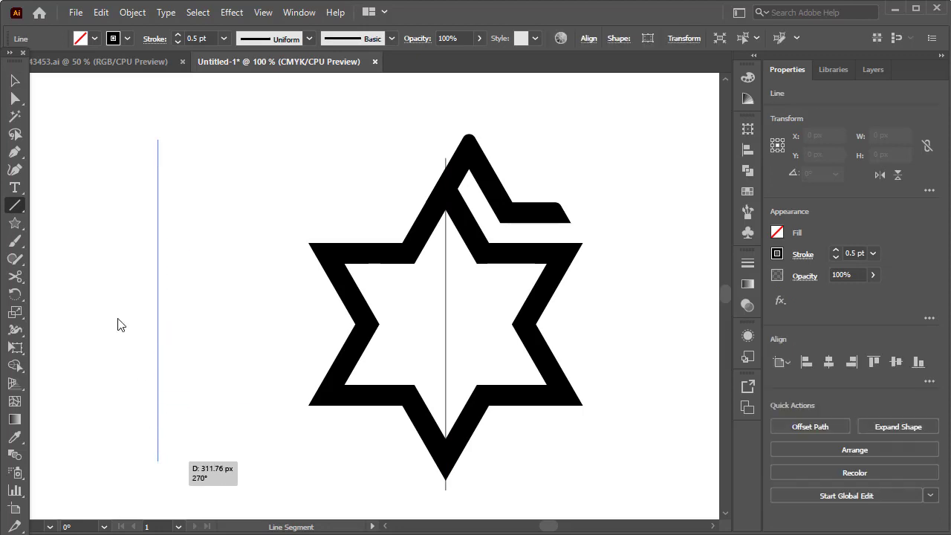
{"action": "key", "text": "v"}
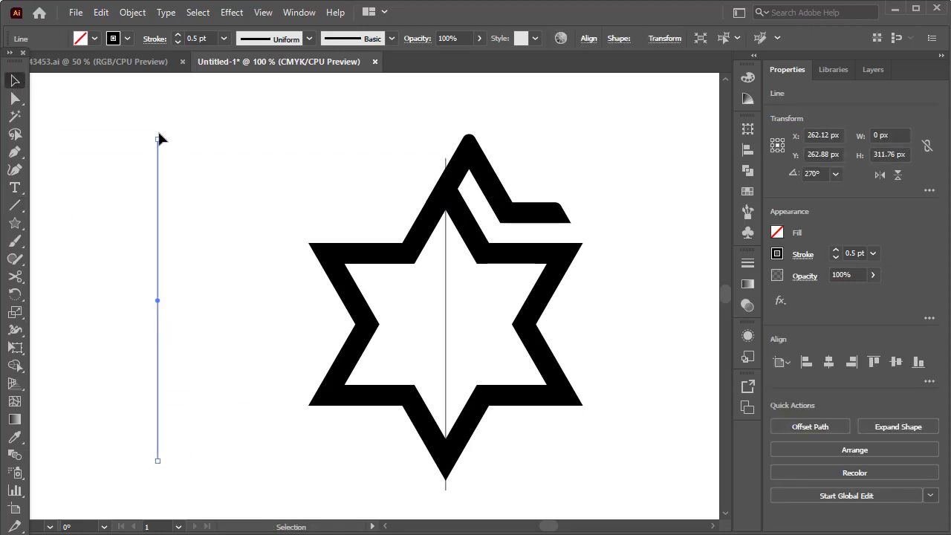
{"action": "left_click_drag", "start_coordinate": [159, 139], "coordinate": [318, 300]}
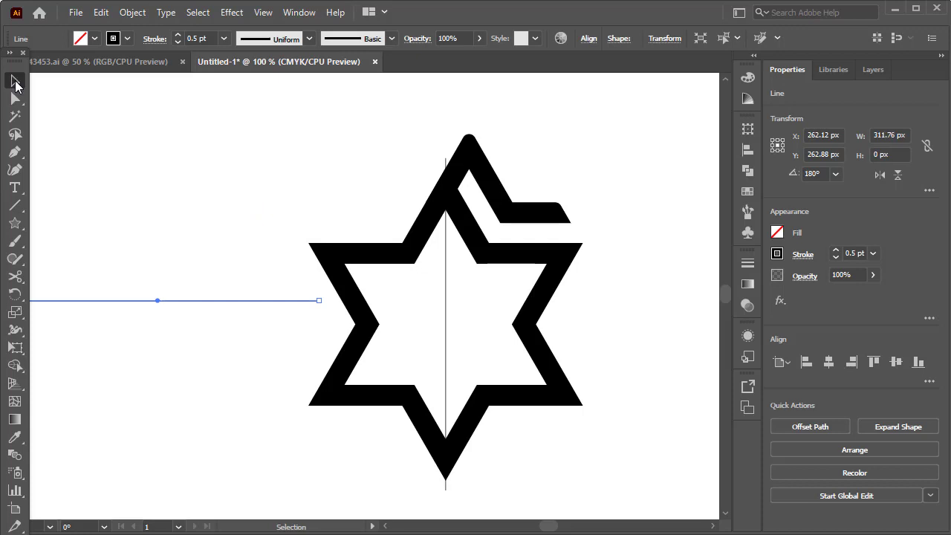
{"action": "left_click_drag", "start_coordinate": [228, 300], "coordinate": [511, 325]}
{"action": "left_click", "coordinate": [624, 204]}
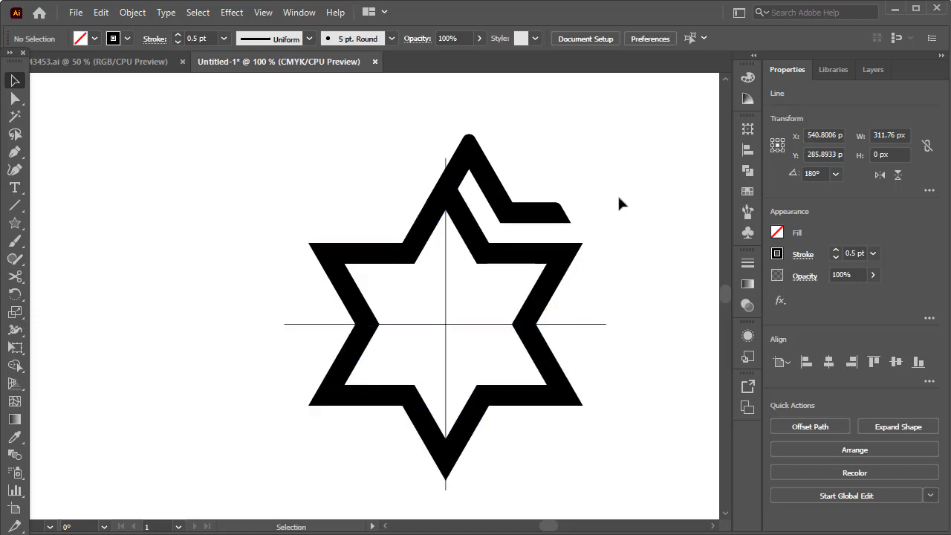
- Create a copy of the cut piece rotated 60° around the intersection of the two centre lines
{"action": "left_click", "coordinate": [519, 223]}
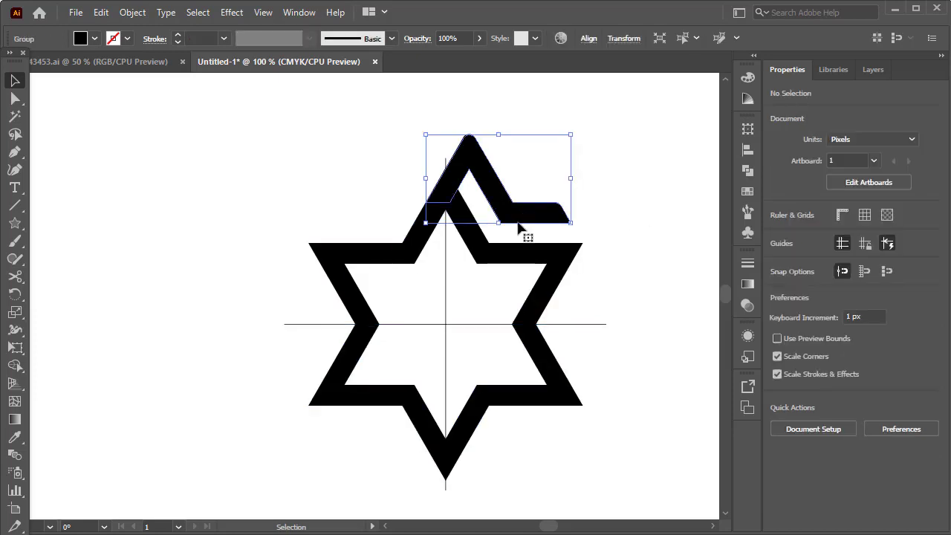
{"action": "left_click", "coordinate": [14, 294]}
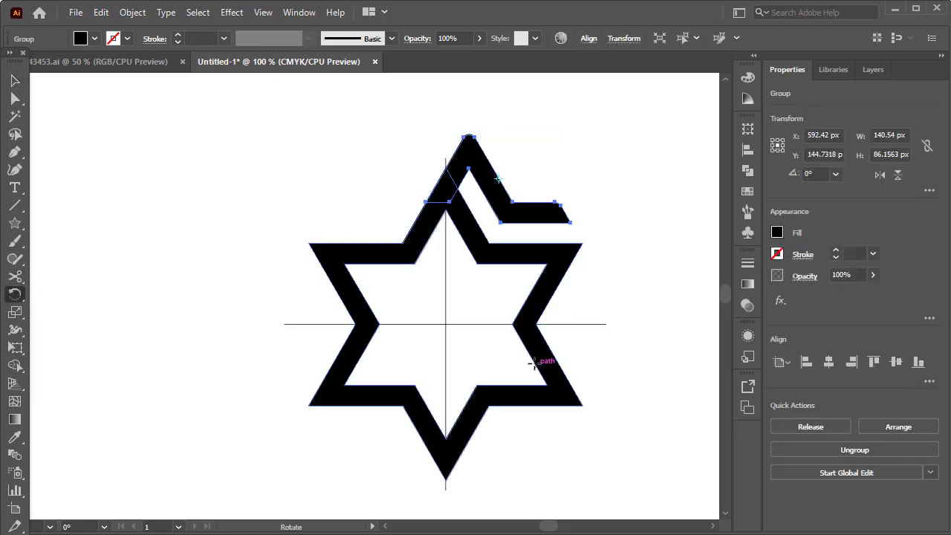
{"action": "scroll", "coordinate": [447, 334], "scroll_direction": "up", "scroll_amount": 2}
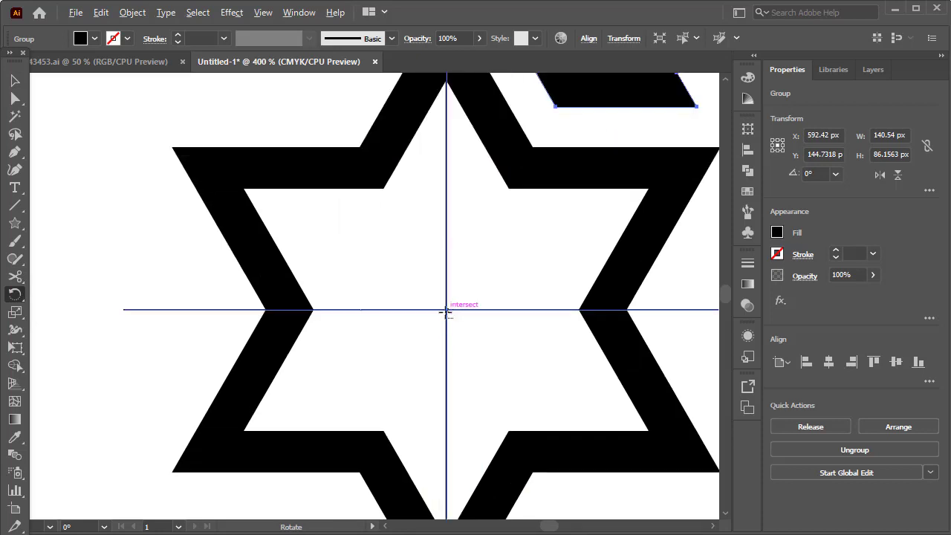
{"action": "scroll", "coordinate": [446, 309], "scroll_direction": "up", "scroll_amount": 2}
{"action": "left_click", "coordinate": [445, 309], "text": "alt"}
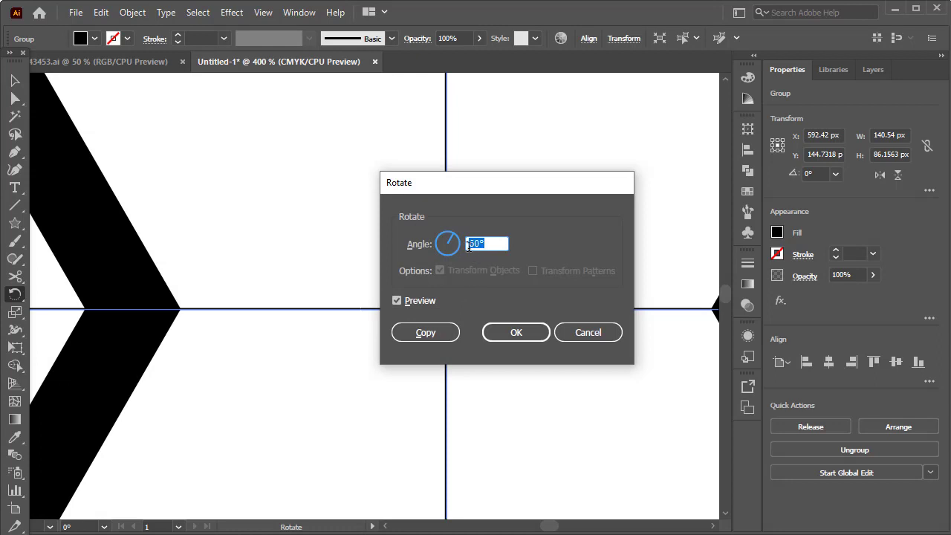
{"action": "left_click", "coordinate": [433, 336]}
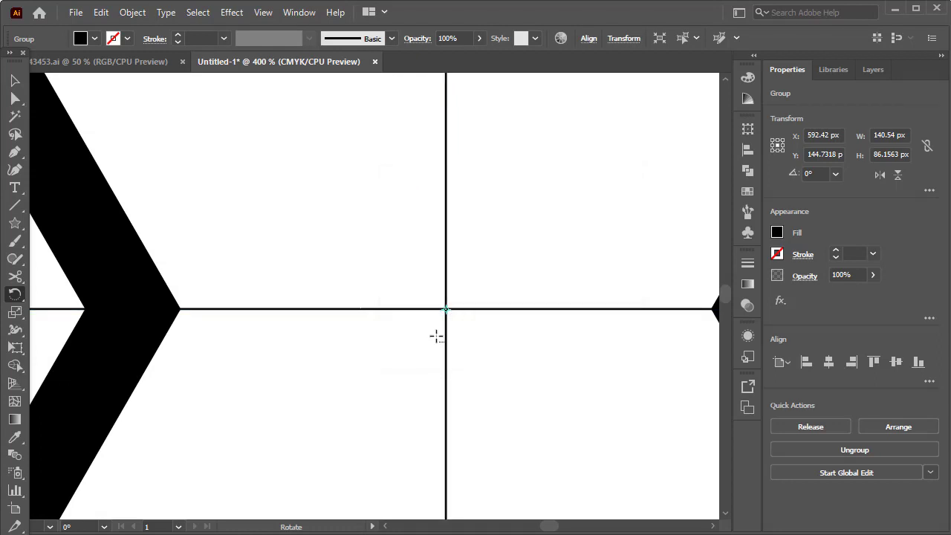
- Repeat the rotated copy four more times to place a piece on each of the star's six points
{"action": "scroll", "coordinate": [436, 336], "scroll_direction": "down", "scroll_amount": 5}
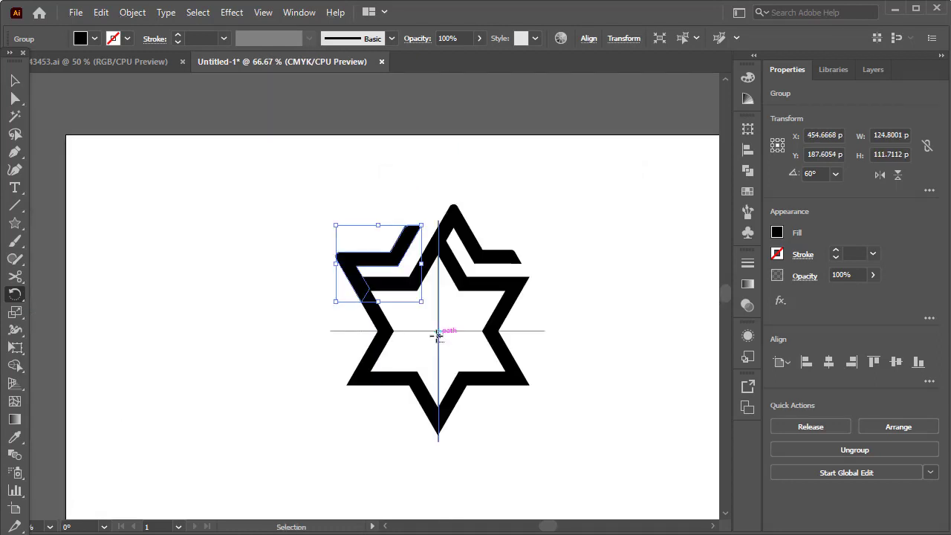
{"action": "key", "text": "ctrl+d"}
{"action": "key", "text": "ctrl+d"}
{"action": "key", "text": "ctrl+d"}
{"action": "key", "text": "ctrl+d"}
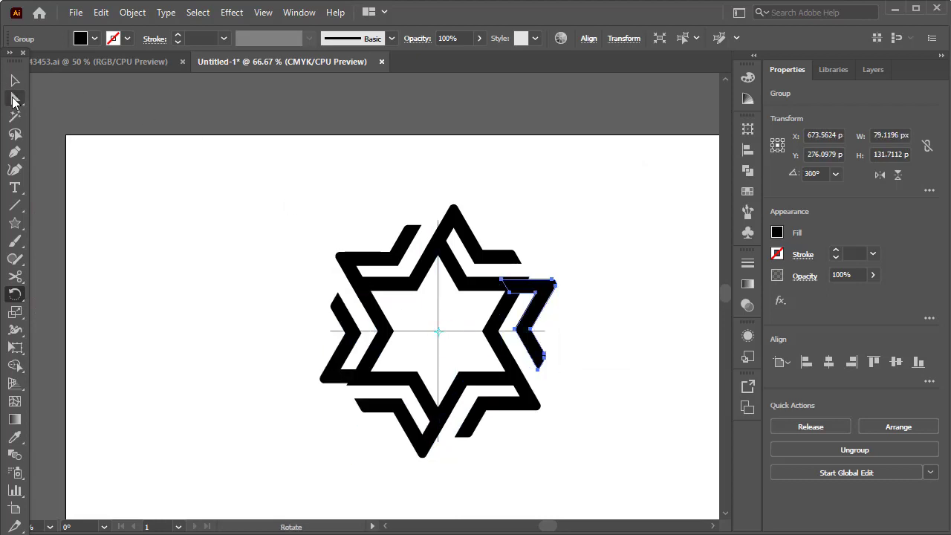
- Switch to outline view and move the right-hand cut piece up about 3 px so its upper edge meets the star's outer edge
{"action": "left_click", "coordinate": [15, 82]}
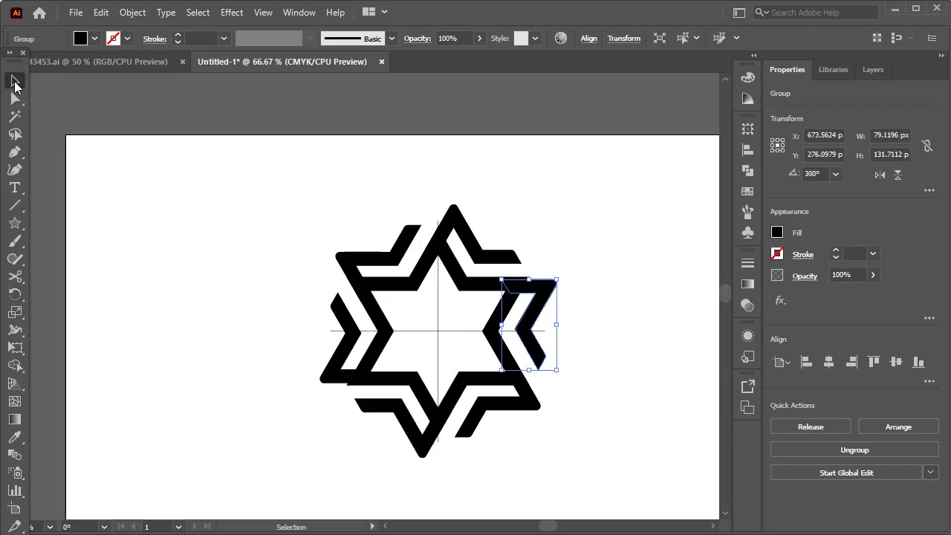
{"action": "left_click", "coordinate": [597, 252]}
{"action": "scroll", "coordinate": [577, 263], "scroll_direction": "up", "scroll_amount": 3}
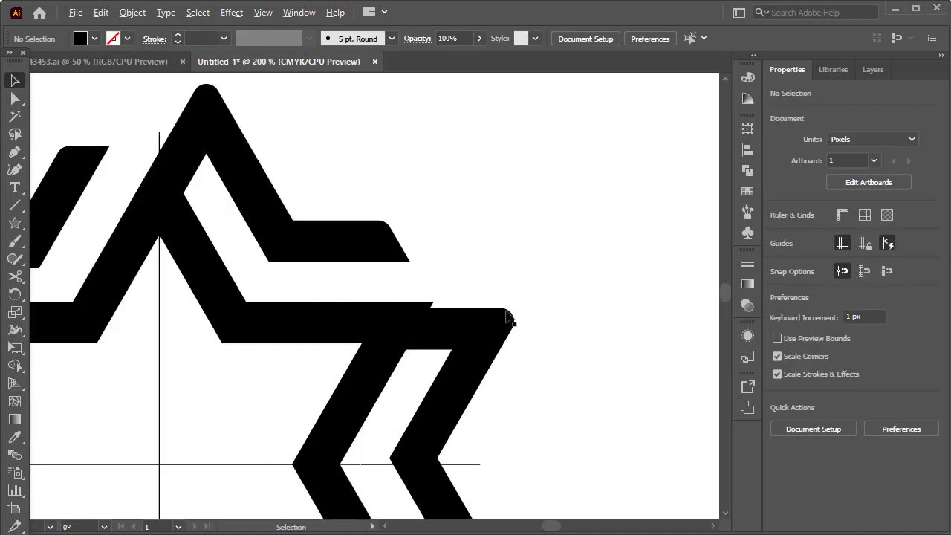
{"action": "key", "text": "ctrl+y"}
{"action": "scroll", "coordinate": [430, 324], "scroll_direction": "up", "scroll_amount": 5}
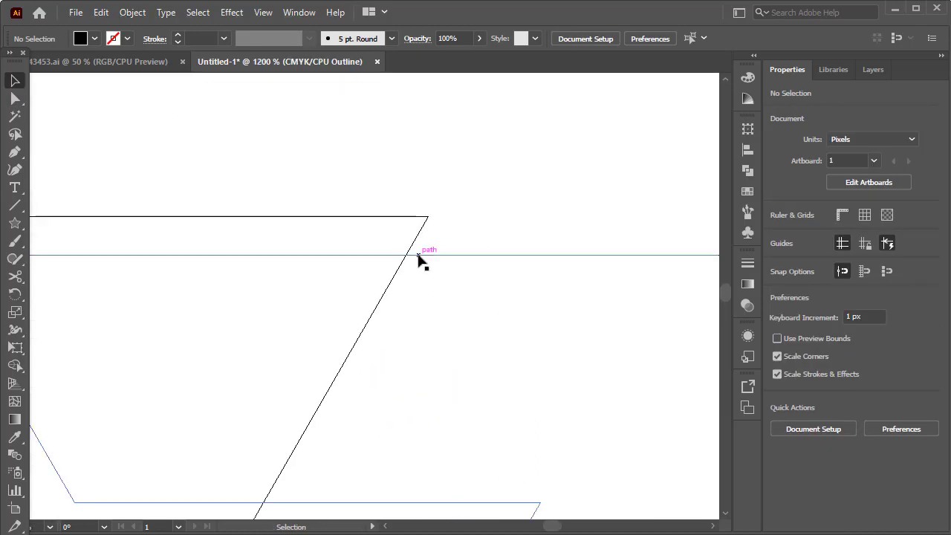
{"action": "left_click_drag", "start_coordinate": [420, 255], "coordinate": [421, 219]}
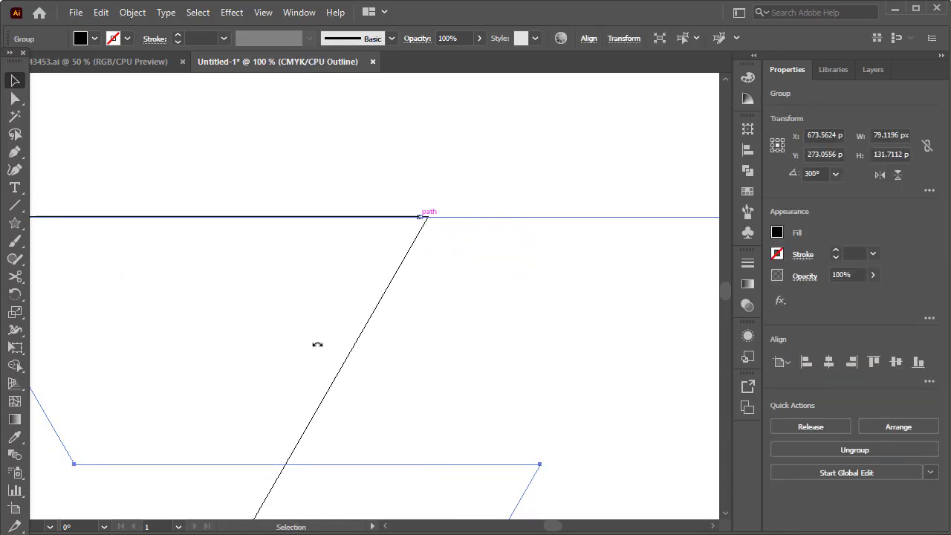
- Move the lower-left cut piece down until its bottom edge lines up with the star's outer edge
{"action": "scroll", "coordinate": [317, 344], "scroll_direction": "down", "scroll_amount": 7}
{"action": "scroll", "coordinate": [102, 458], "scroll_direction": "down", "scroll_amount": 1}
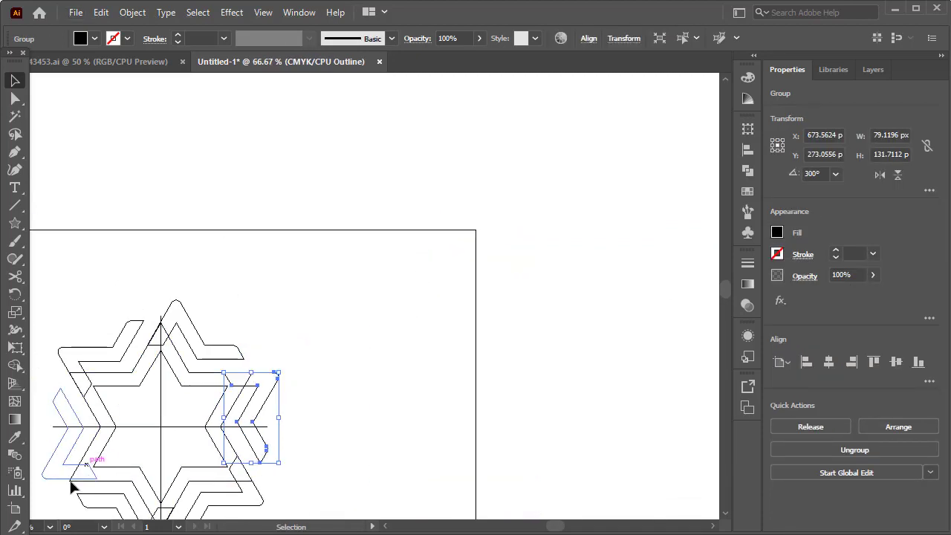
{"action": "scroll", "coordinate": [71, 486], "scroll_direction": "up", "scroll_amount": 7}
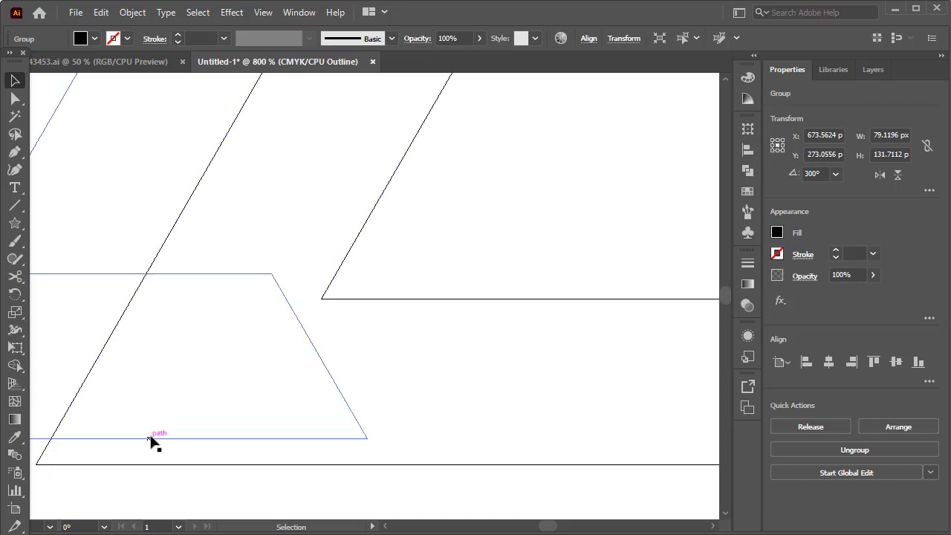
{"action": "left_click_drag", "start_coordinate": [151, 440], "coordinate": [153, 453]}
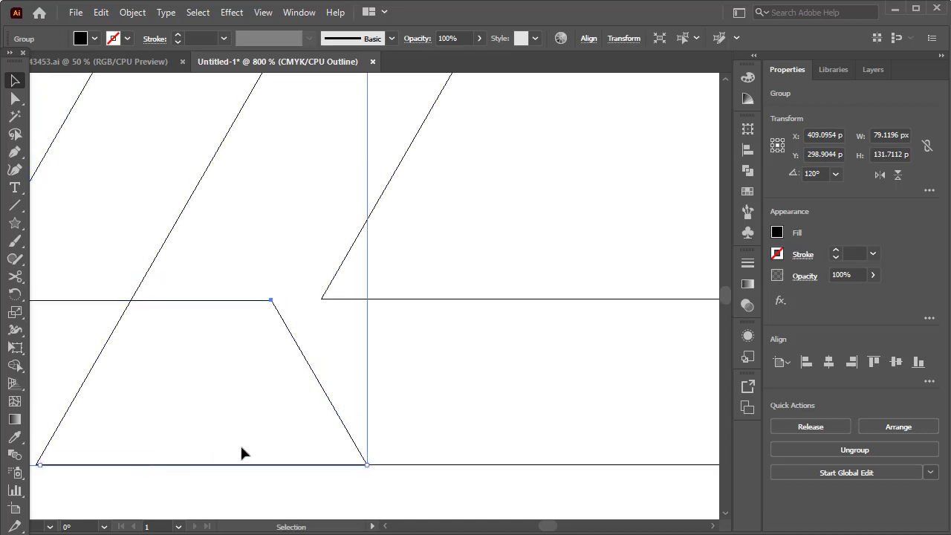
- Return the artwork from outline view to the filled preview and deselect the piece
{"action": "scroll", "coordinate": [281, 446], "scroll_direction": "down", "scroll_amount": 8}
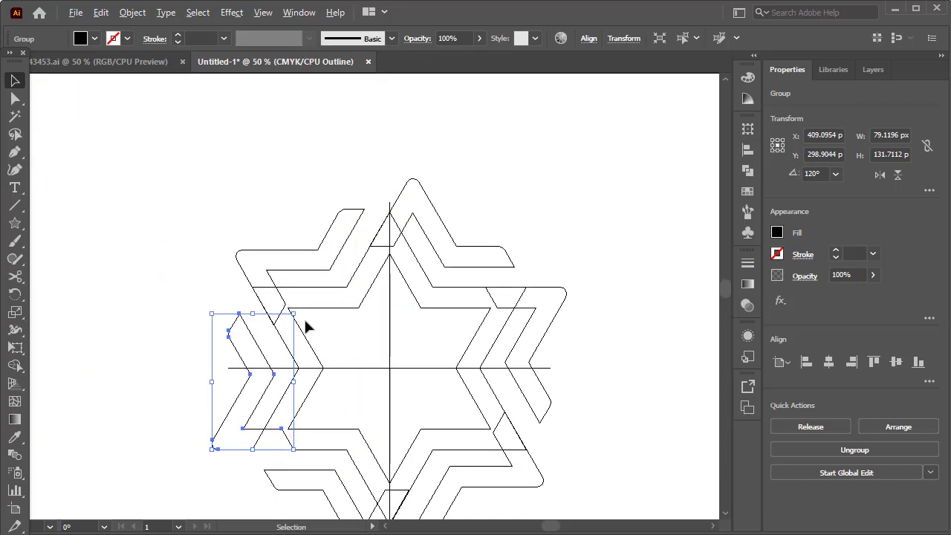
{"action": "scroll", "coordinate": [305, 321], "scroll_direction": "down", "scroll_amount": 1}
{"action": "left_click", "coordinate": [263, 12]}
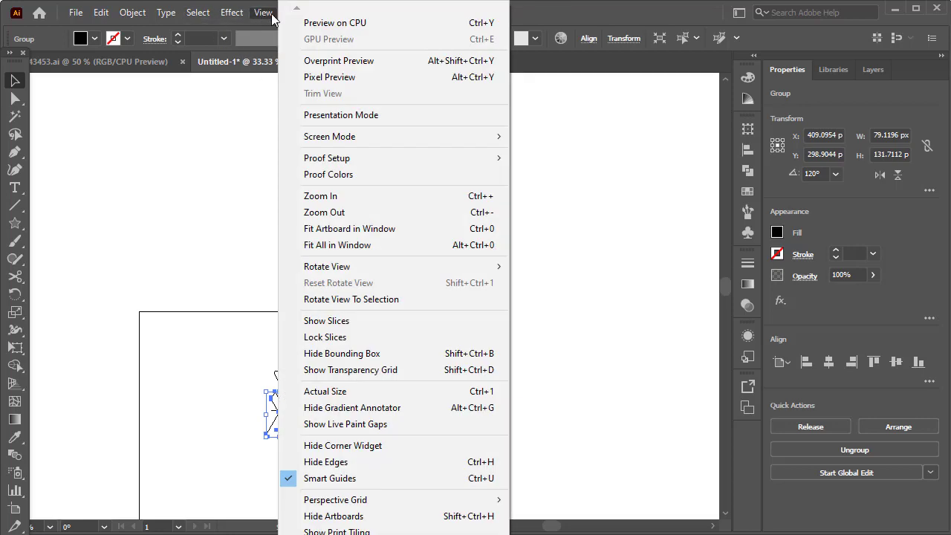
{"action": "left_click", "coordinate": [349, 21]}
{"action": "scroll", "coordinate": [297, 431], "scroll_direction": "up", "scroll_amount": 2}
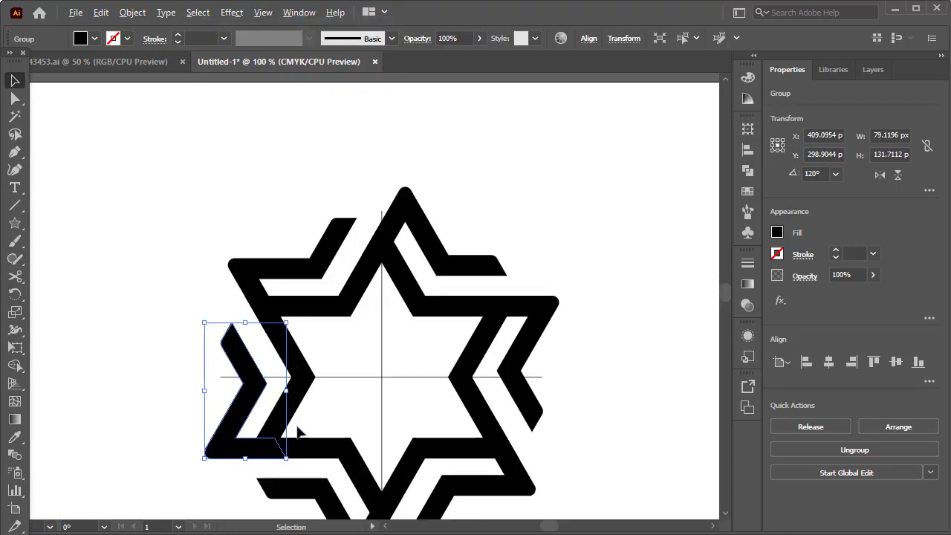
{"action": "left_click", "coordinate": [618, 246]}
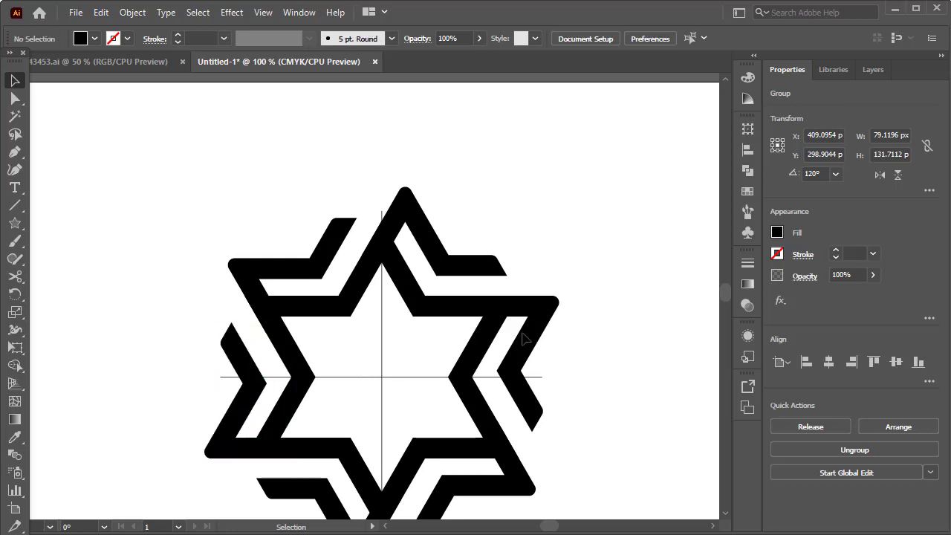
- Delete the two thin centre lines and group the star with all its cut pieces
{"action": "left_click_drag", "start_coordinate": [413, 350], "coordinate": [371, 389]}
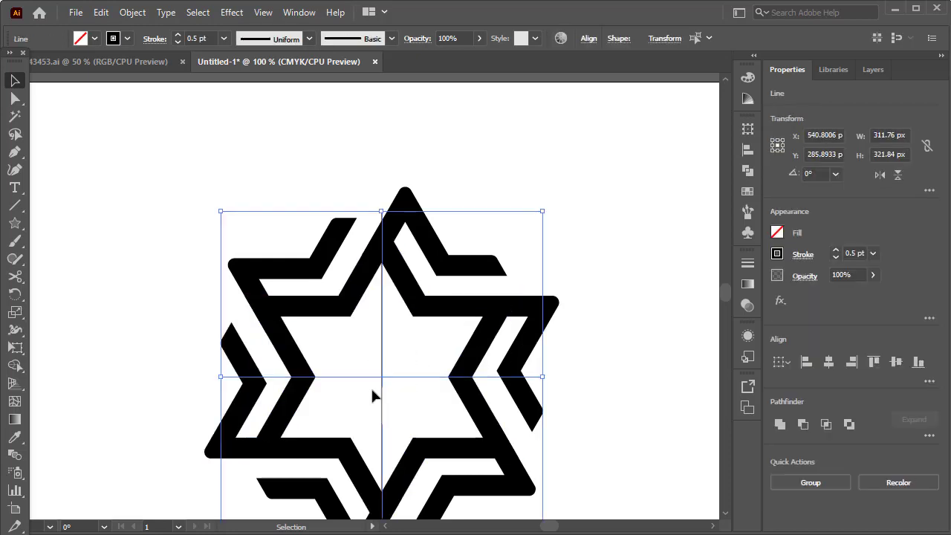
{"action": "key", "text": "Delete"}
{"action": "scroll", "coordinate": [557, 341], "scroll_direction": "down", "scroll_amount": 2}
{"action": "left_click_drag", "start_coordinate": [556, 269], "coordinate": [352, 446]}
{"action": "right_click", "coordinate": [446, 334]}
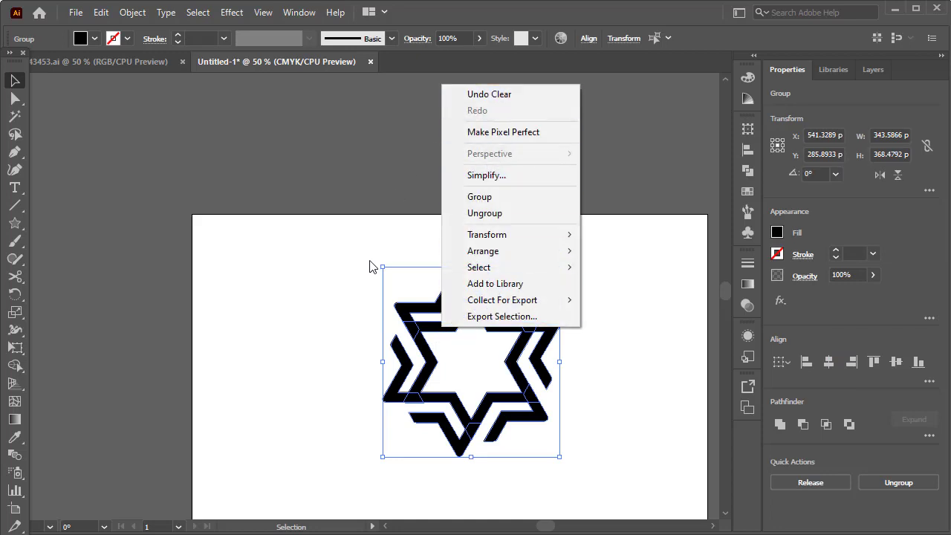
{"action": "left_click", "coordinate": [479, 197]}
- Centre the grouped star horizontally and vertically on the artboard
{"action": "left_click", "coordinate": [588, 38]}
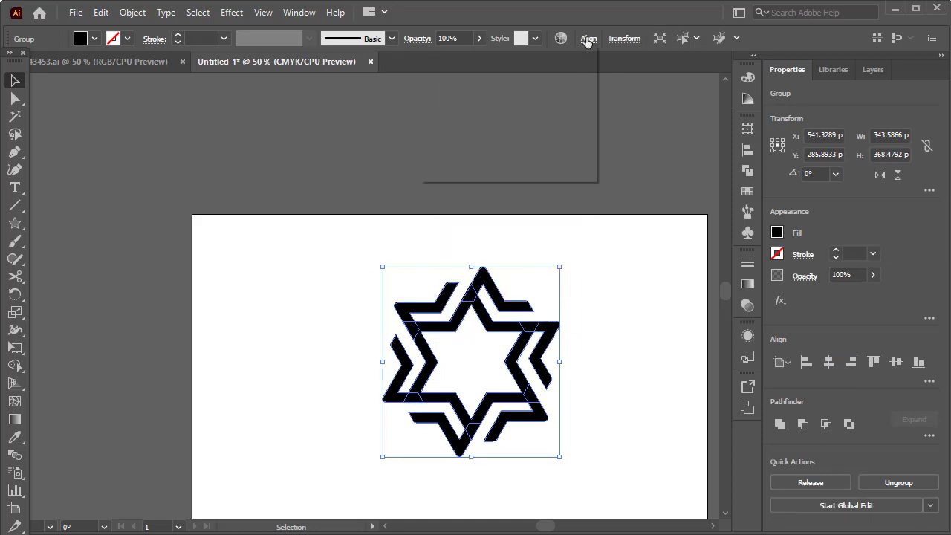
{"action": "left_click", "coordinate": [459, 80]}
{"action": "left_click", "coordinate": [556, 80]}
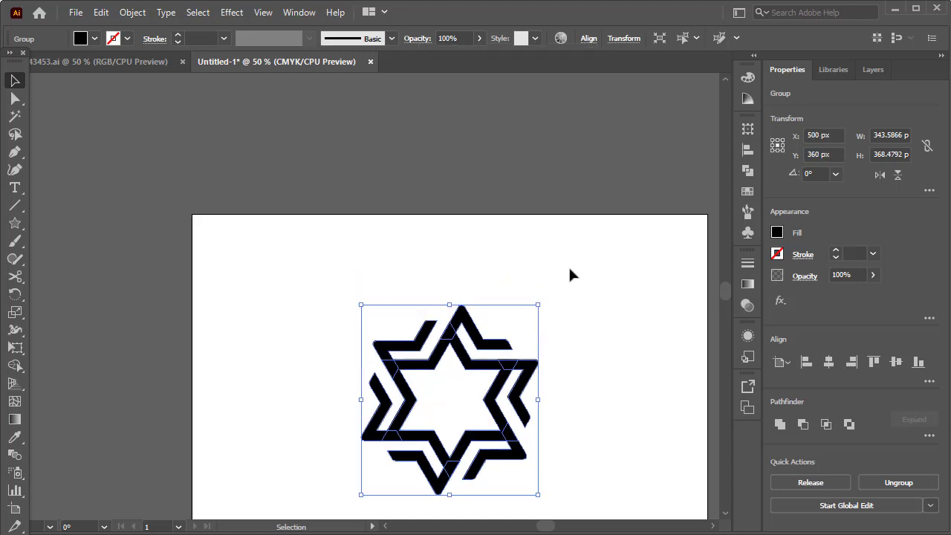
{"action": "left_click", "coordinate": [569, 277]}
- Enlarge the star group to about 431 × 462 px, centre it on the artboard in both directions, and deselect it
{"action": "left_click", "coordinate": [520, 340]}
{"action": "left_click_drag", "start_coordinate": [539, 305], "coordinate": [584, 256]}
{"action": "left_click", "coordinate": [587, 39]}
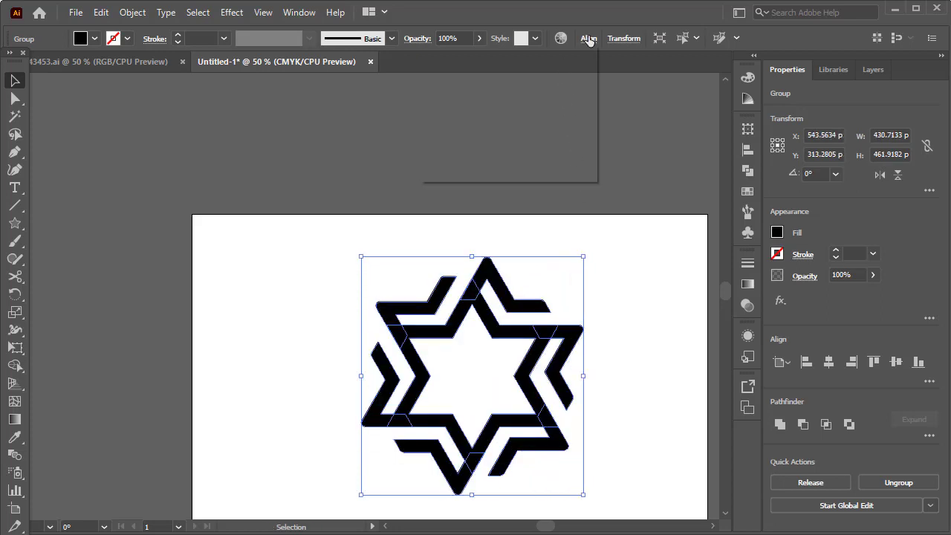
{"action": "left_click", "coordinate": [459, 80]}
{"action": "left_click", "coordinate": [556, 81]}
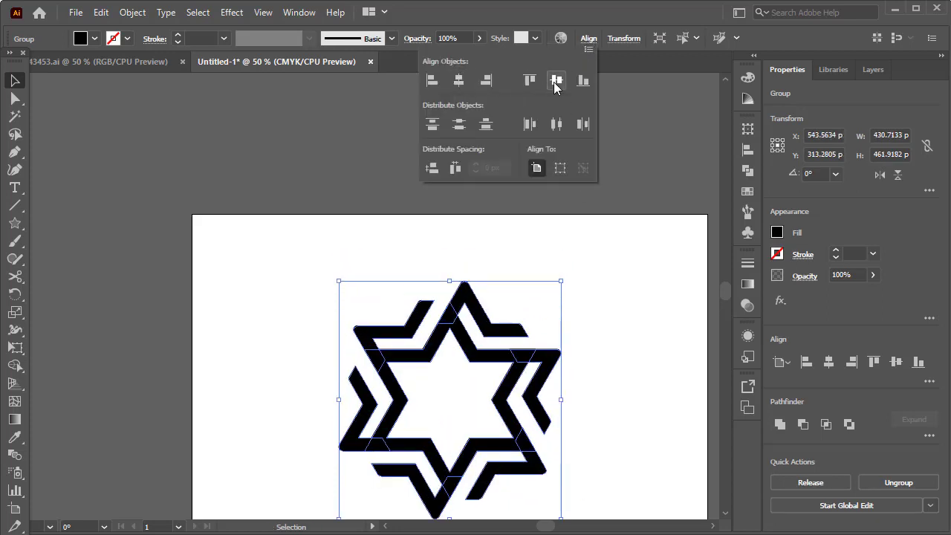
{"action": "left_click", "coordinate": [615, 283]}
{"action": "scroll", "coordinate": [614, 282], "scroll_direction": "down", "scroll_amount": 3}
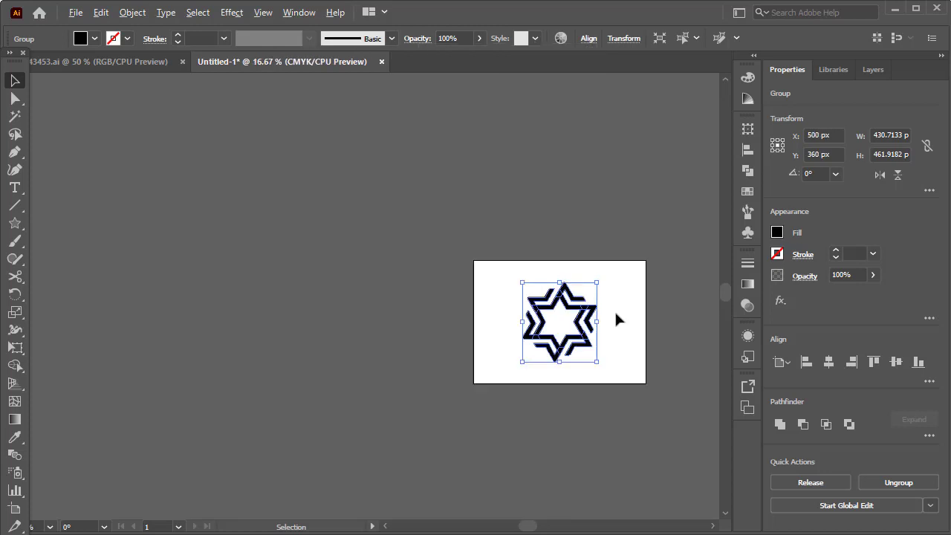
{"action": "left_click", "coordinate": [620, 312]}
{"action": "scroll", "coordinate": [661, 312], "scroll_direction": "up", "scroll_amount": 3}
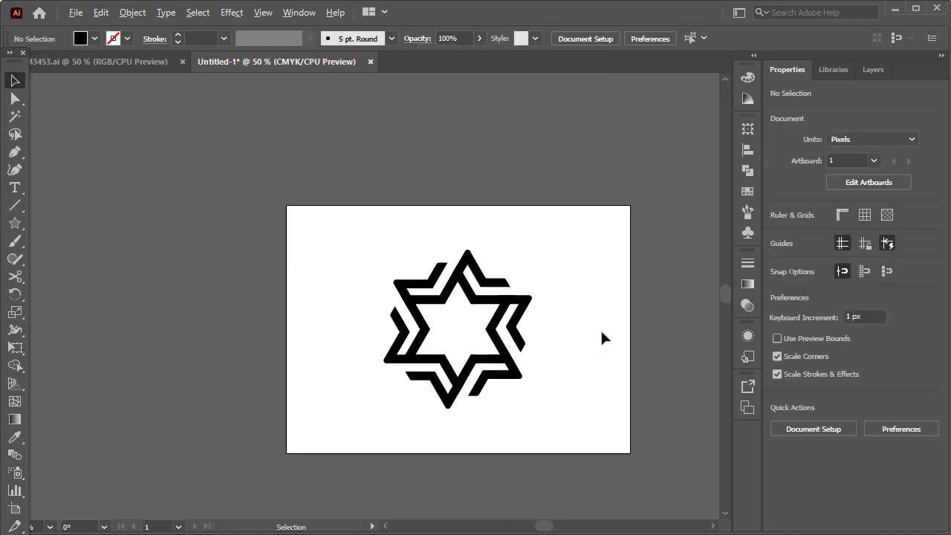
{"action": "scroll", "coordinate": [533, 334], "scroll_direction": "up", "scroll_amount": 2}
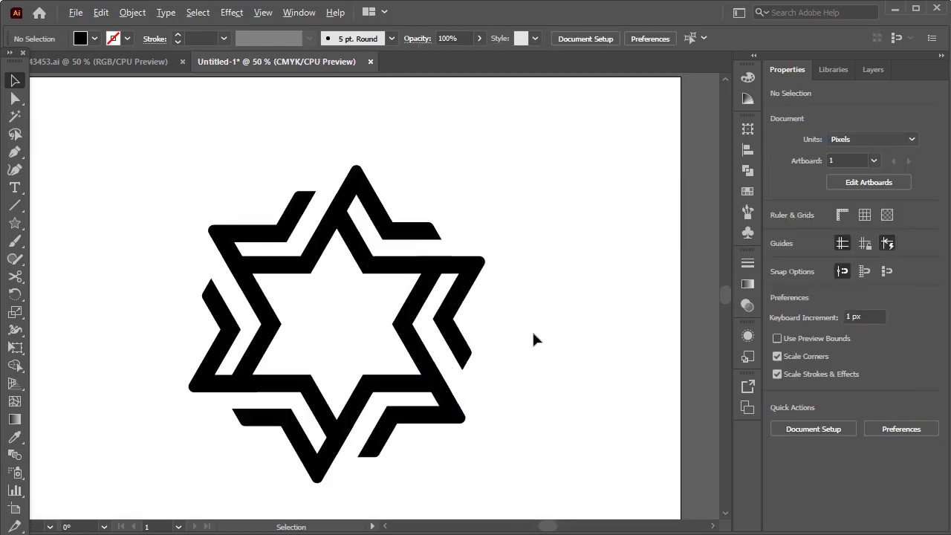
{"action": "scroll", "coordinate": [534, 339], "scroll_direction": "down", "scroll_amount": 1}
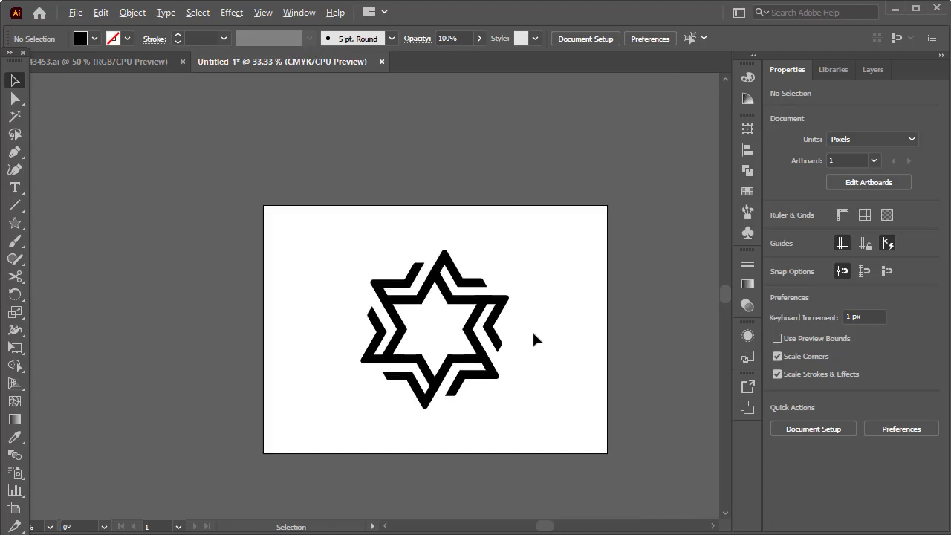